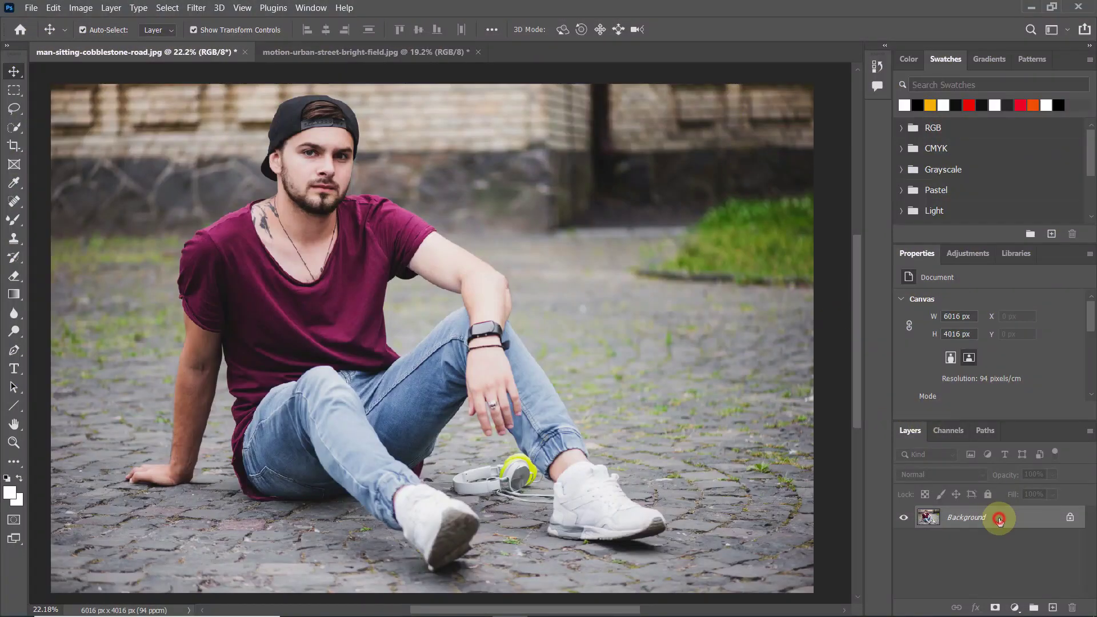
- Duplicate the Background layer of the seated man photo
{"action": "key", "text": "ctrl+j"}
{"action": "left_click", "coordinate": [998, 518]}
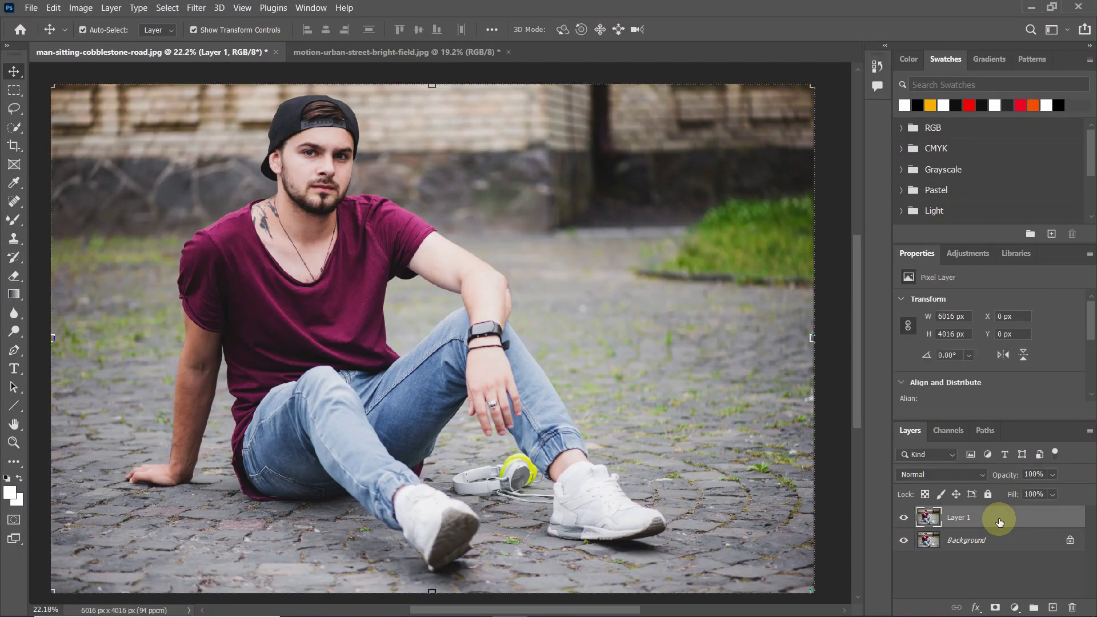
- Select the man on the duplicate layer with Select Subject and copy him onto a new layer
{"action": "left_click", "coordinate": [11, 127]}
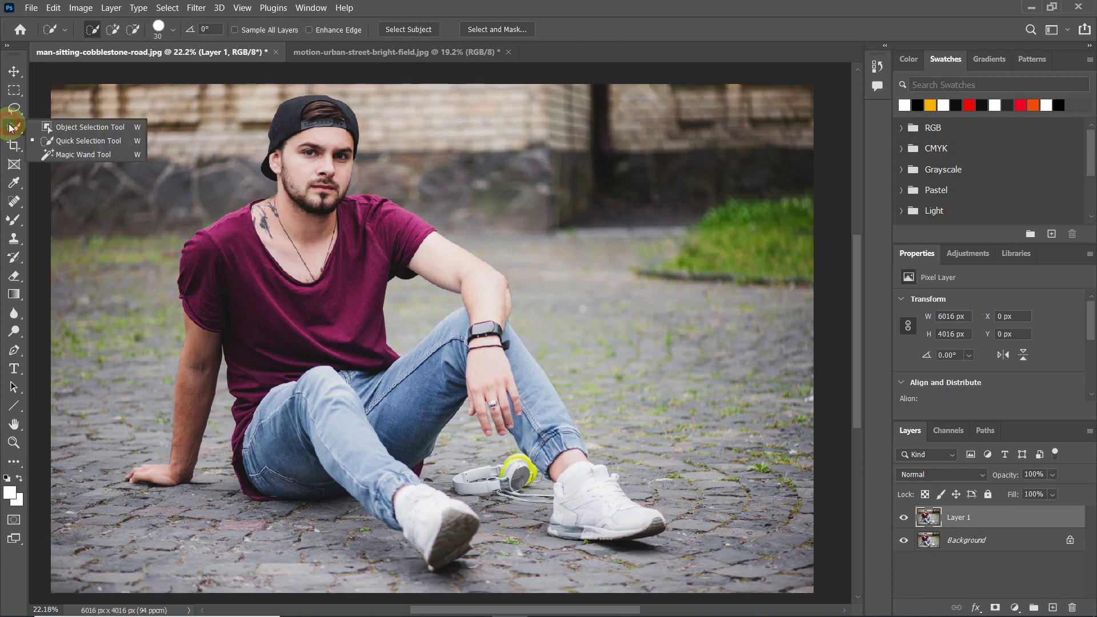
{"action": "left_click", "coordinate": [86, 140]}
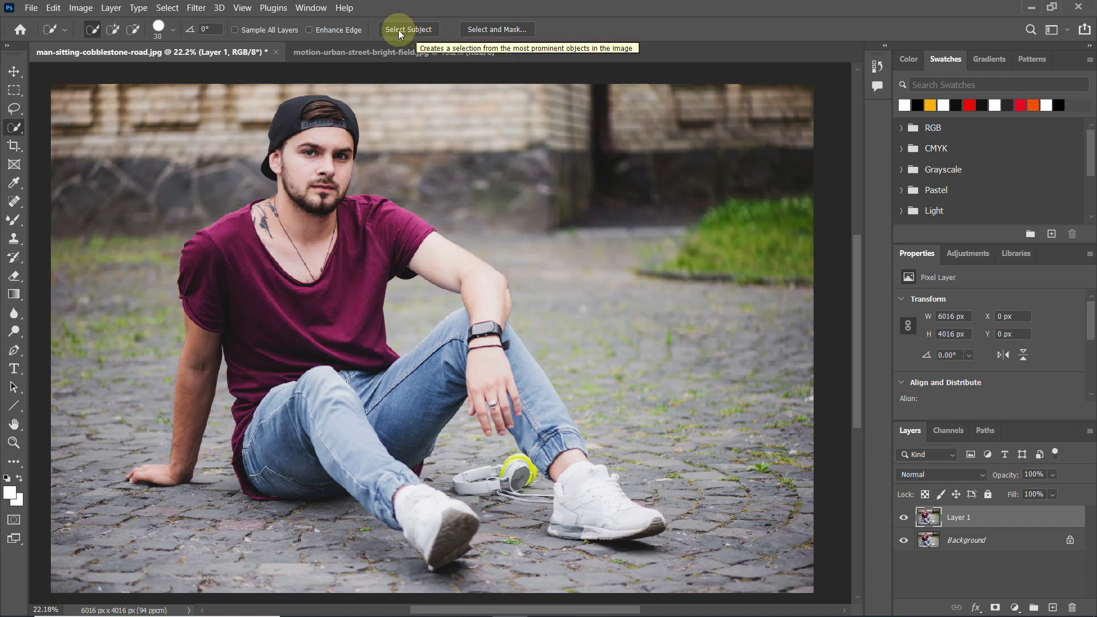
{"action": "left_click", "coordinate": [168, 8]}
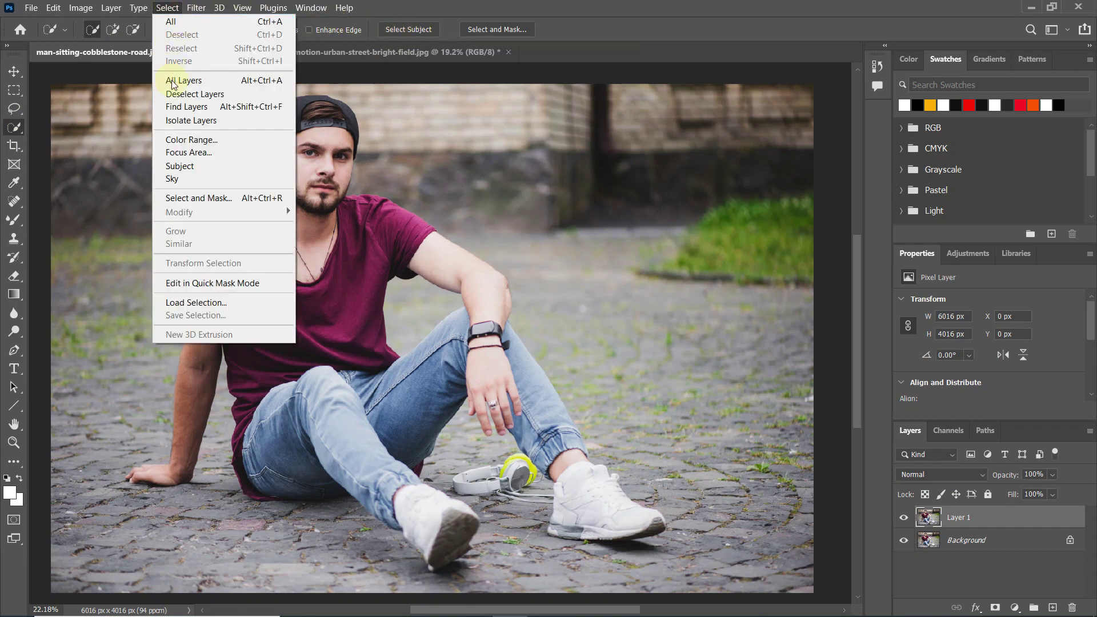
{"action": "left_click", "coordinate": [216, 167]}
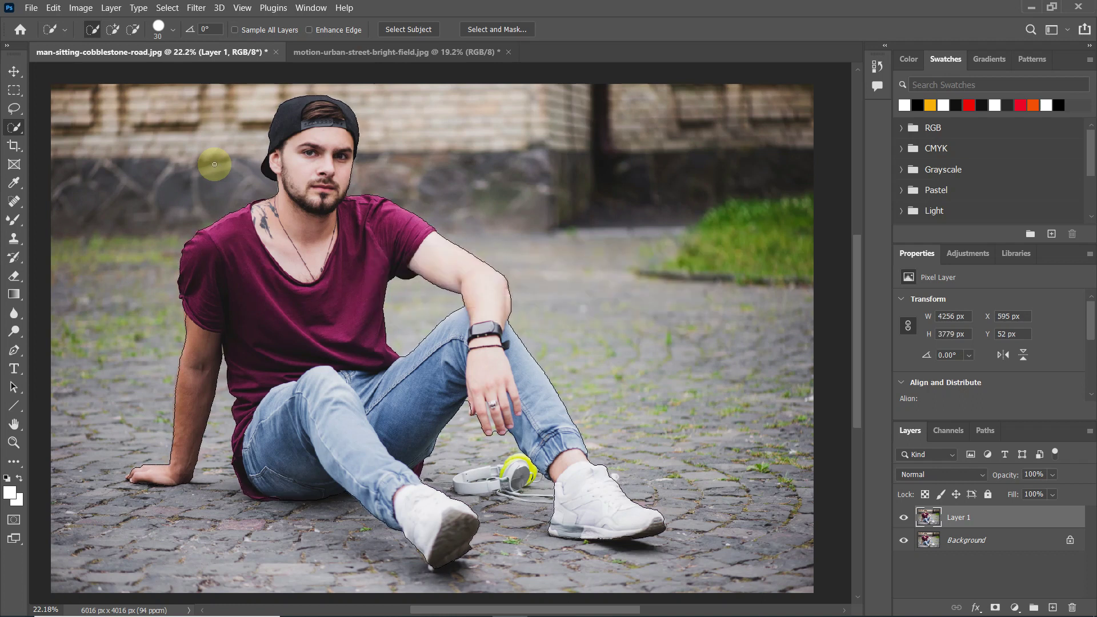
{"action": "right_click", "coordinate": [266, 242]}
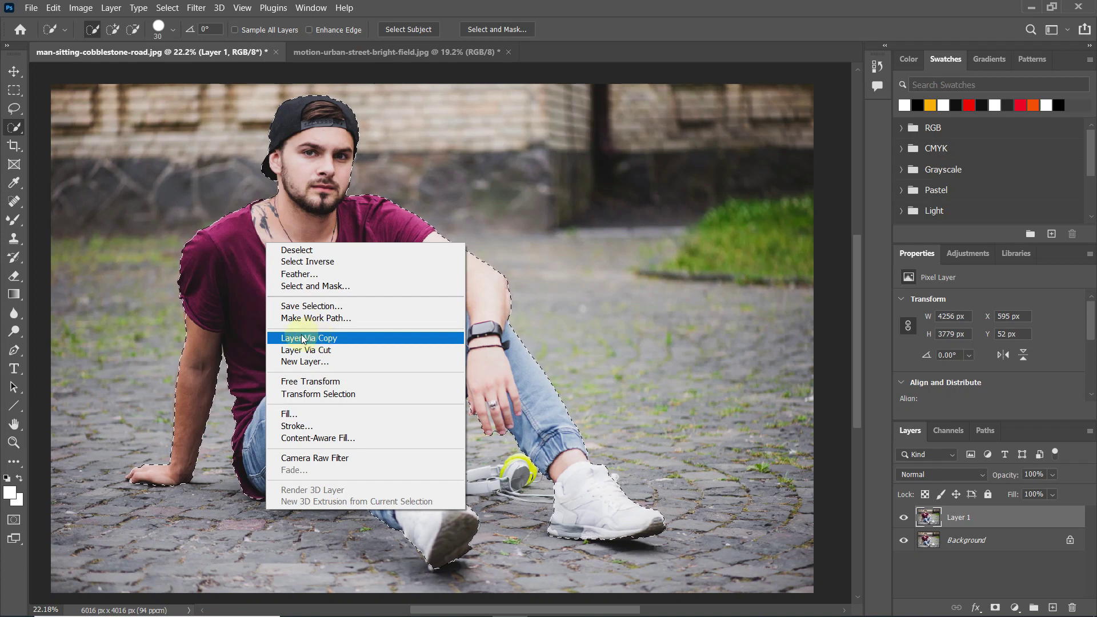
{"action": "left_click", "coordinate": [324, 336]}
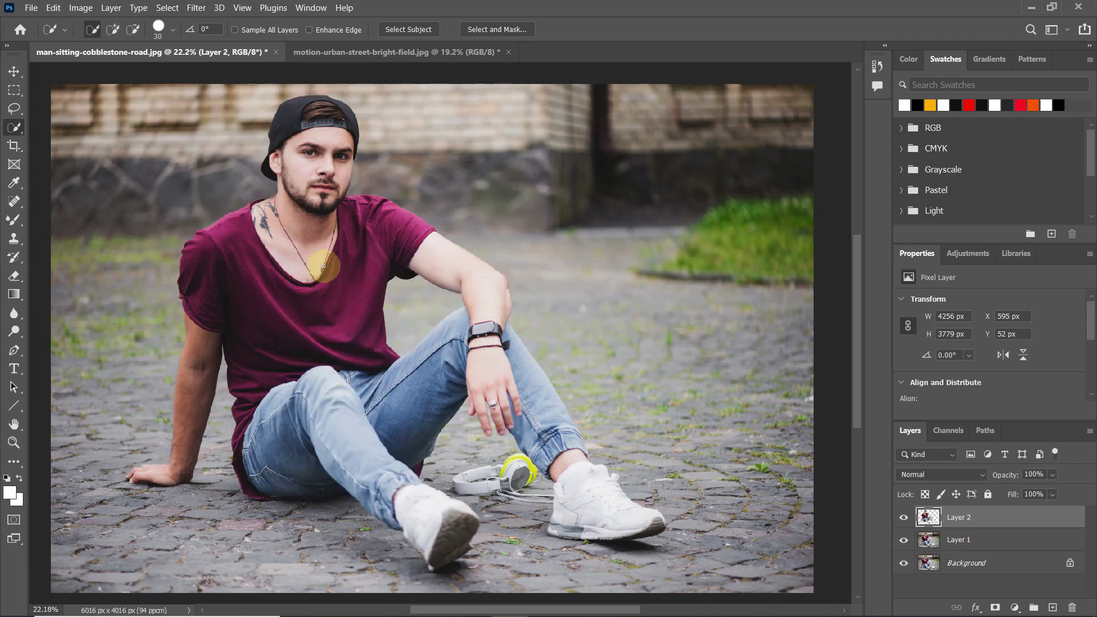
- Unlock the Background layer of motion-urban-street-bright-field.jpg and bring it into man-sitting-cobblestone-road.jpg as a new layer
{"action": "left_click", "coordinate": [393, 53]}
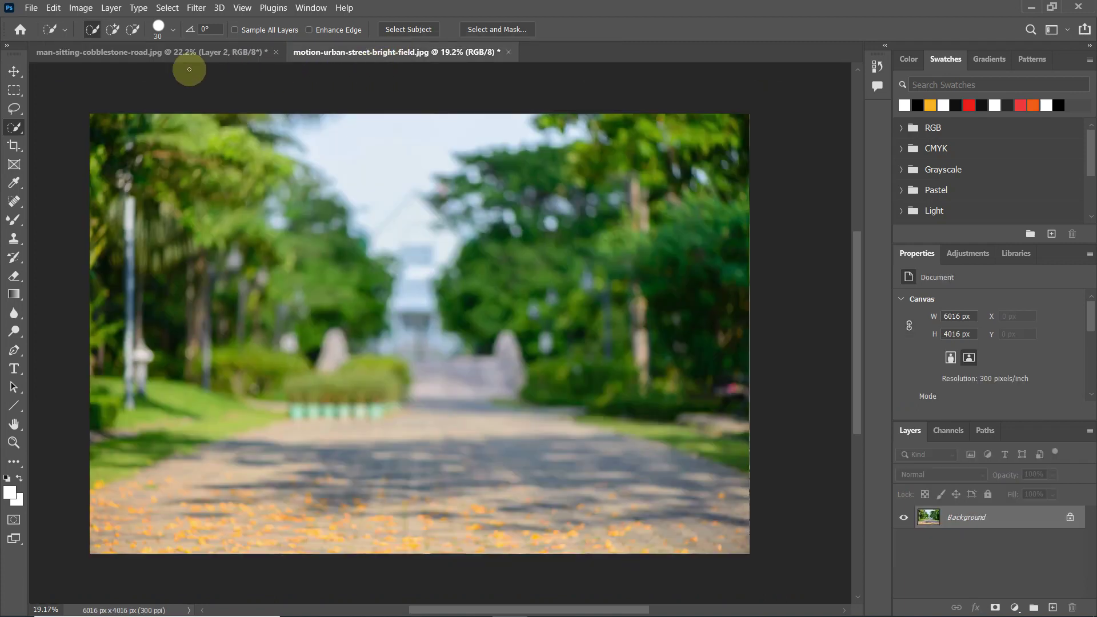
{"action": "left_click", "coordinate": [15, 72]}
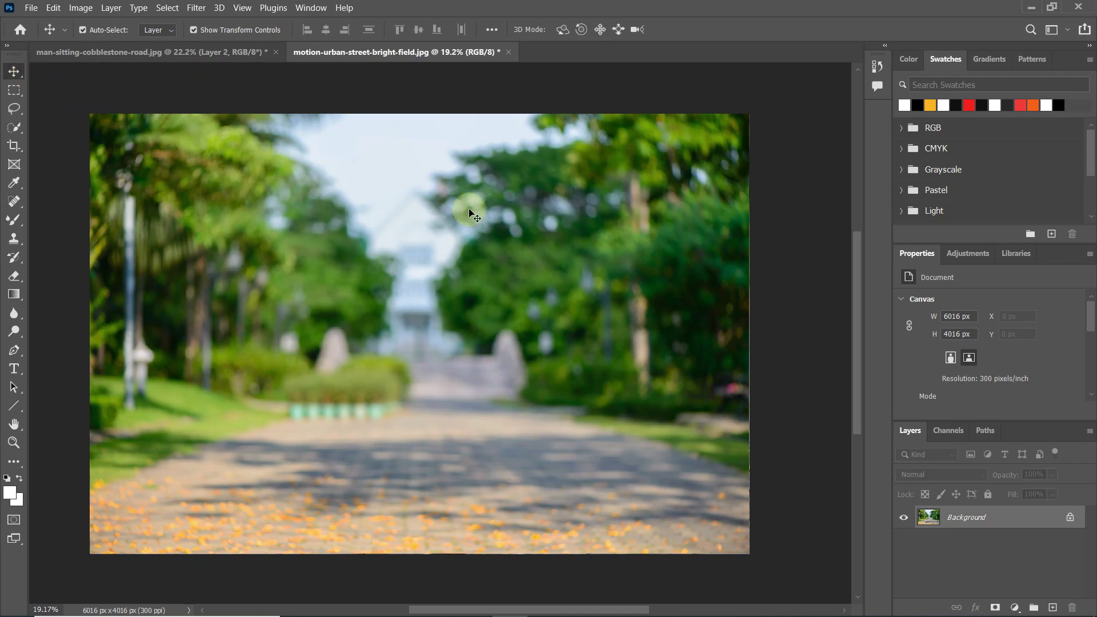
{"action": "left_click", "coordinate": [1070, 518]}
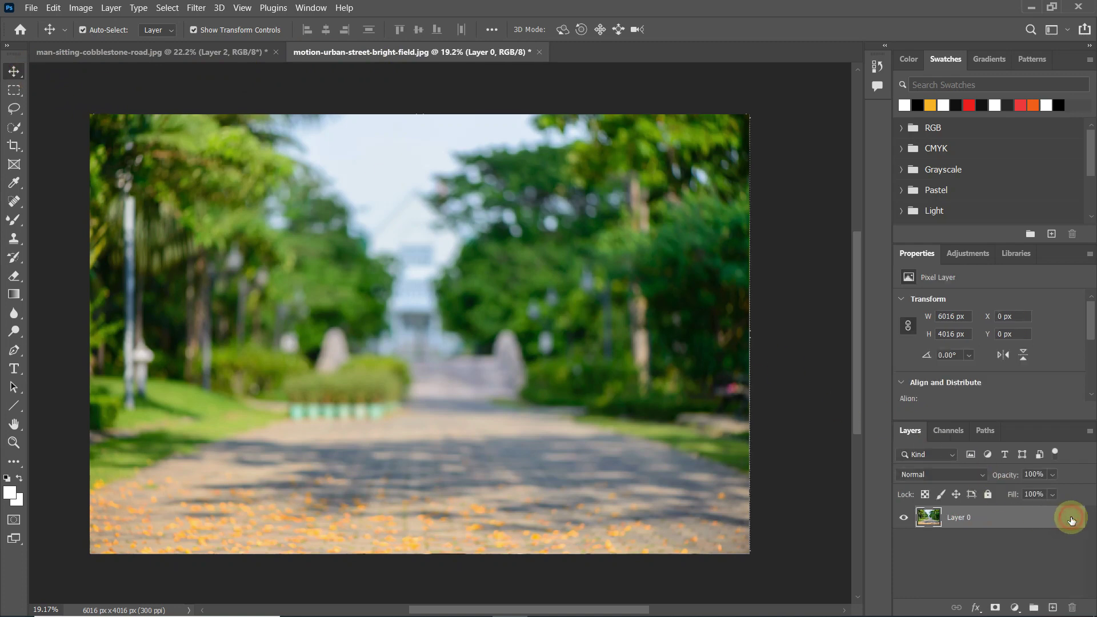
{"action": "left_click_drag", "start_coordinate": [465, 313], "coordinate": [485, 361]}
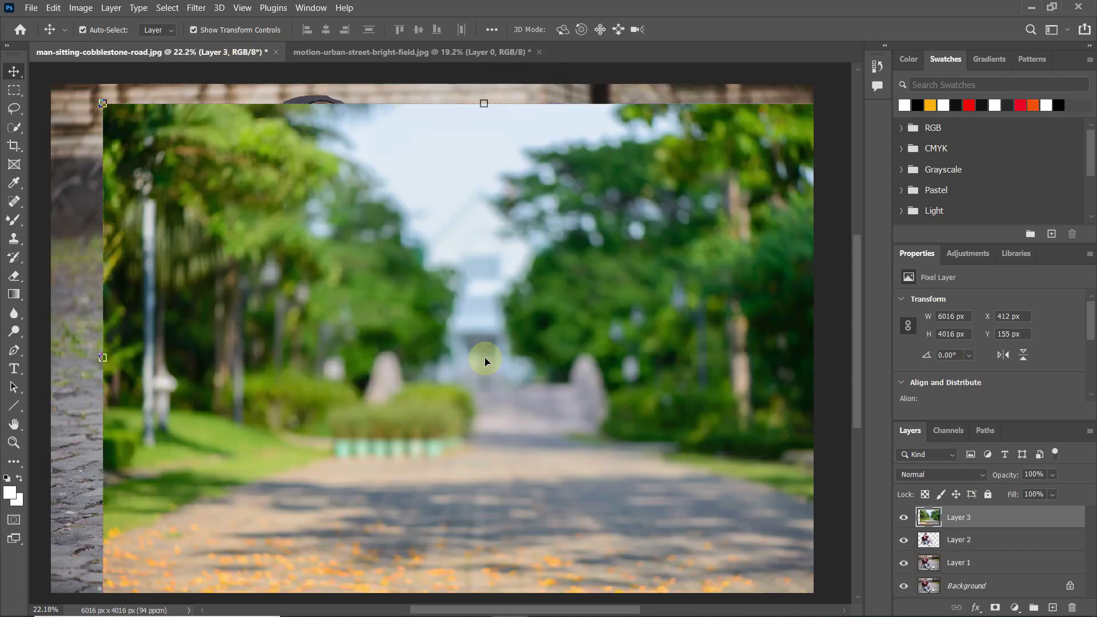
- Transform the park layer to fit the canvas exactly, at 100% scale with X and Y at 0 px
{"action": "scroll", "coordinate": [484, 361], "scroll_direction": "down", "scroll_amount": 2}
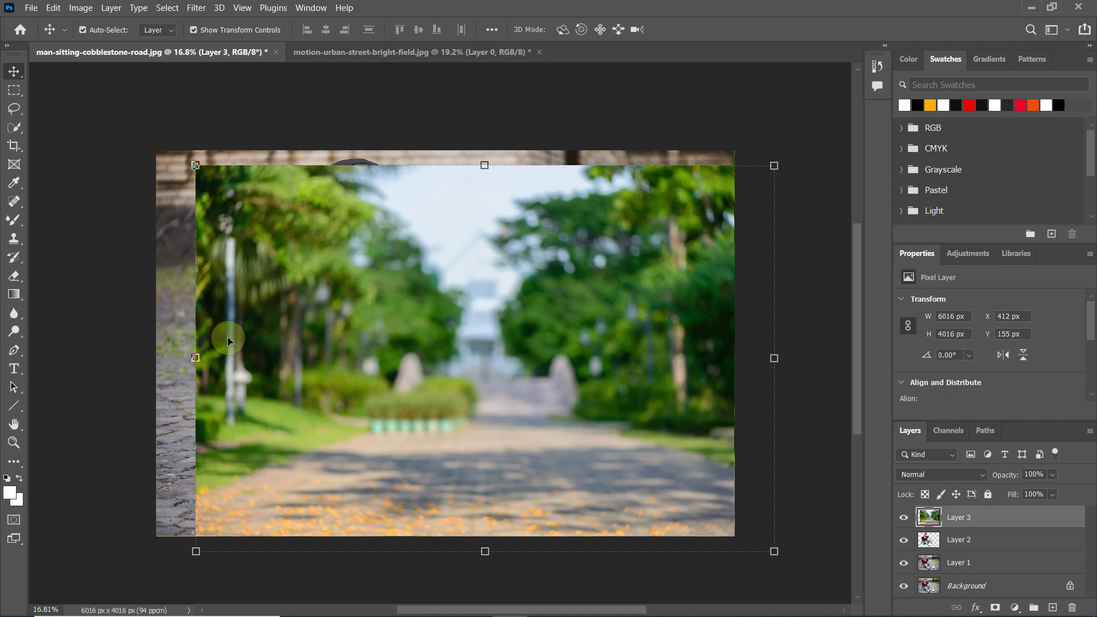
{"action": "left_click_drag", "start_coordinate": [194, 356], "coordinate": [157, 352]}
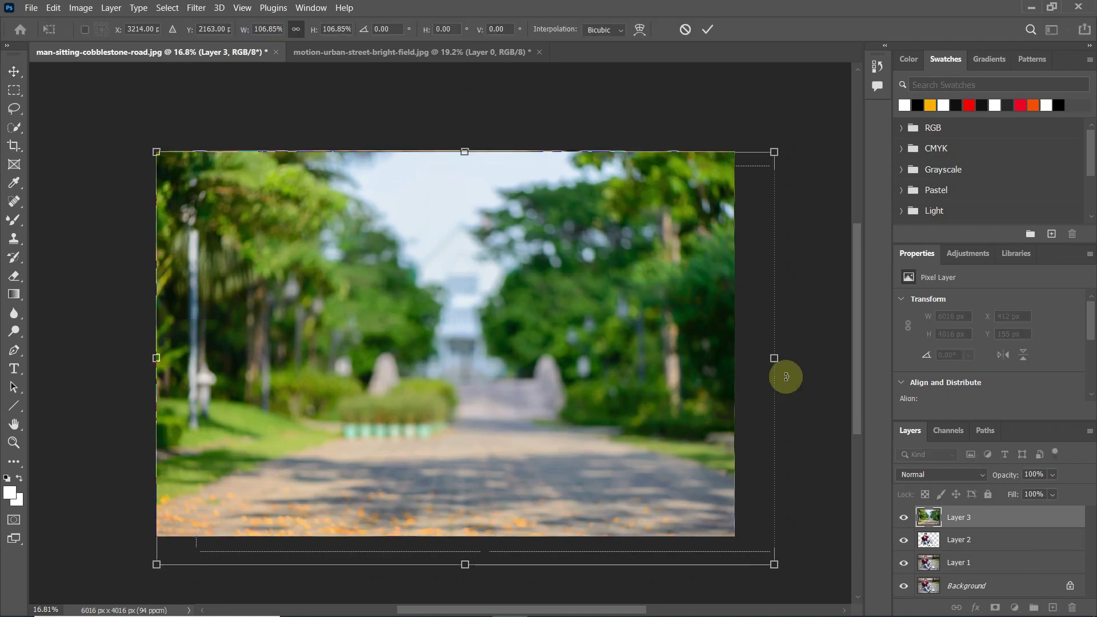
{"action": "left_click_drag", "start_coordinate": [777, 357], "coordinate": [735, 354]}
{"action": "left_click_drag", "start_coordinate": [446, 165], "coordinate": [446, 151]}
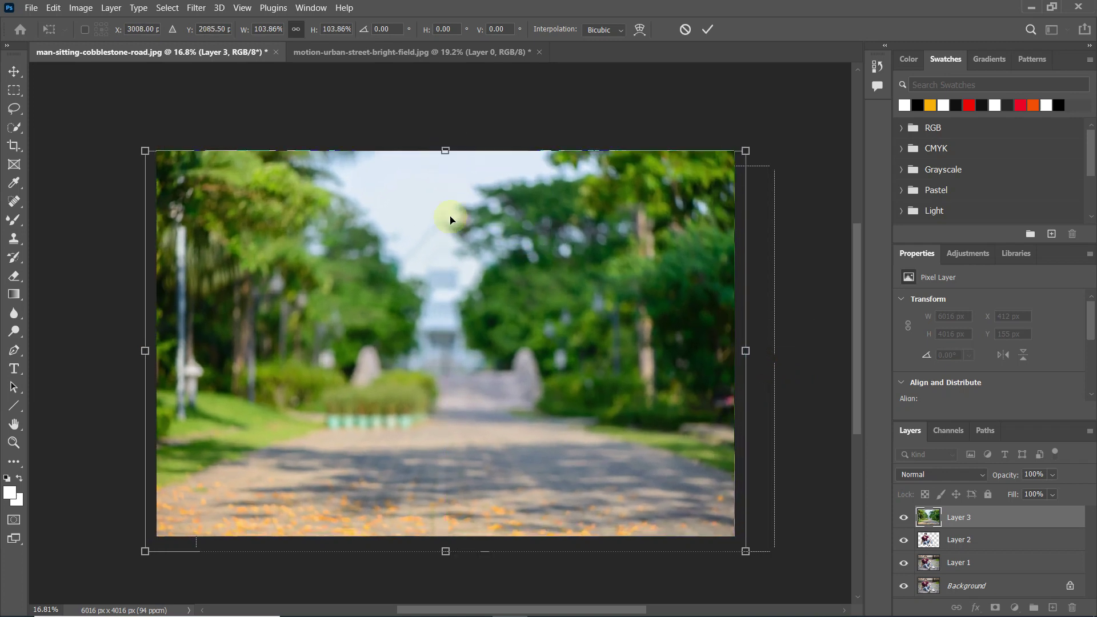
{"action": "left_click_drag", "start_coordinate": [446, 552], "coordinate": [452, 539]}
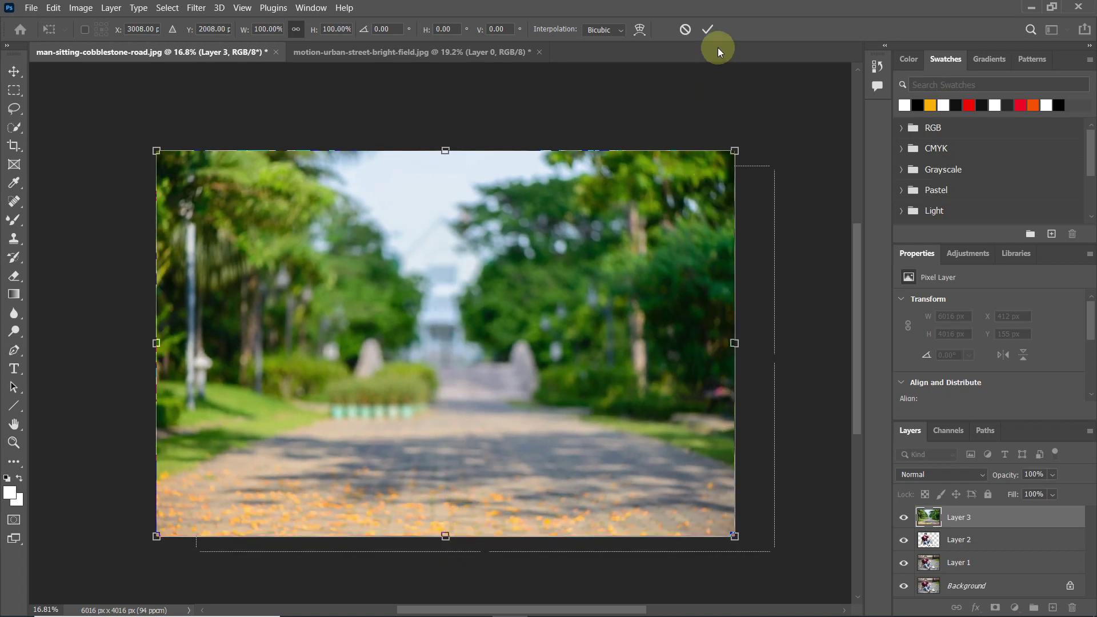
{"action": "left_click", "coordinate": [709, 30]}
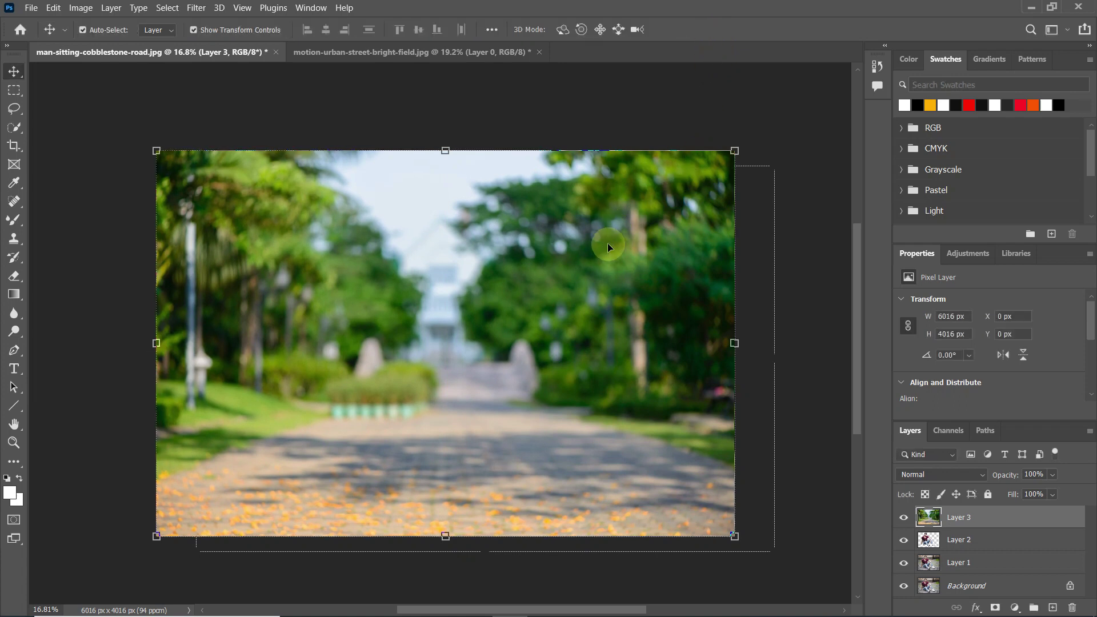
- Move Layer 2 with the cut-out man above the park image in the layer stack
{"action": "scroll", "coordinate": [607, 246], "scroll_direction": "up", "scroll_amount": 1}
{"action": "scroll", "coordinate": [622, 317], "scroll_direction": "down", "scroll_amount": 1}
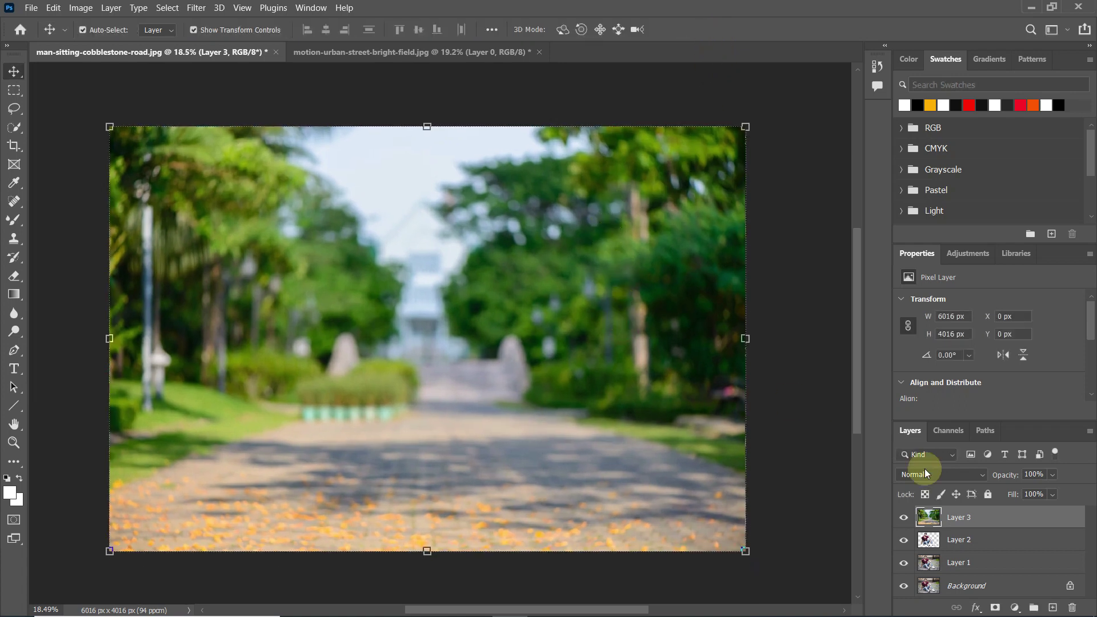
{"action": "left_click", "coordinate": [958, 541]}
{"action": "left_click_drag", "start_coordinate": [962, 537], "coordinate": [962, 515]}
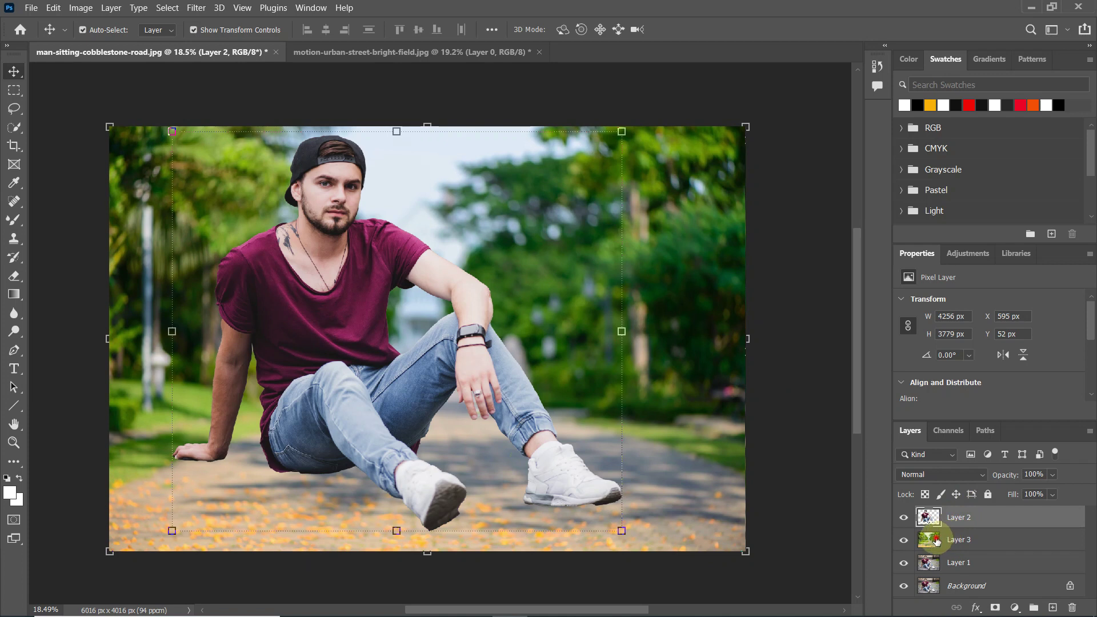
- Add a layer mask to Layer 3 and fill it with a vertical white-to-black linear gradient from mid-image to just below the lower edge
{"action": "left_click", "coordinate": [935, 540]}
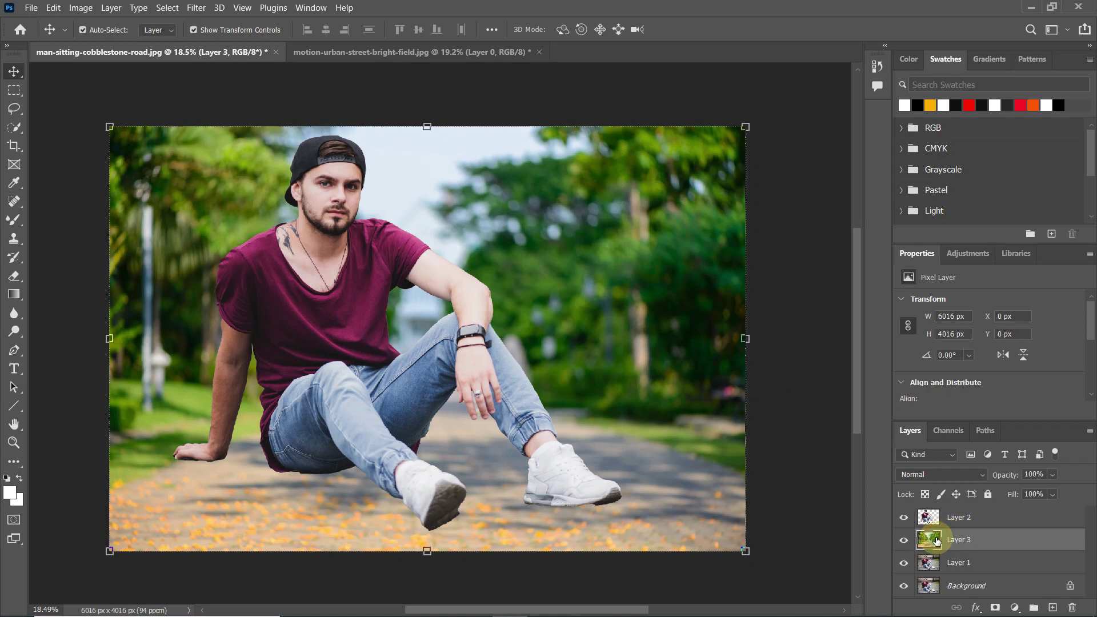
{"action": "left_click", "coordinate": [997, 607]}
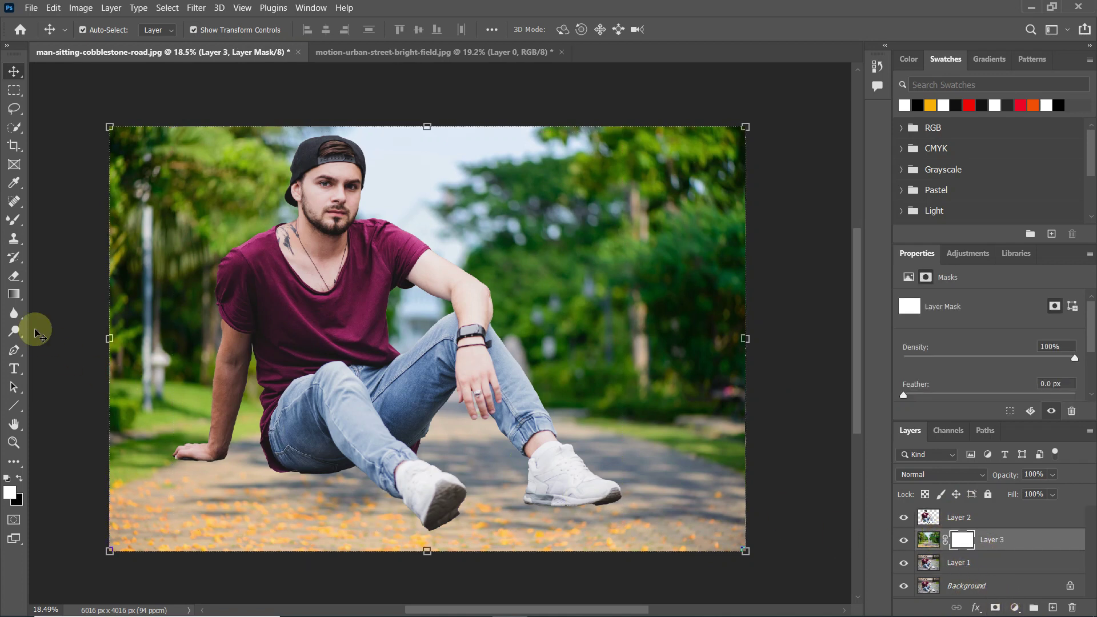
{"action": "left_click_drag", "start_coordinate": [13, 294], "coordinate": [63, 292]}
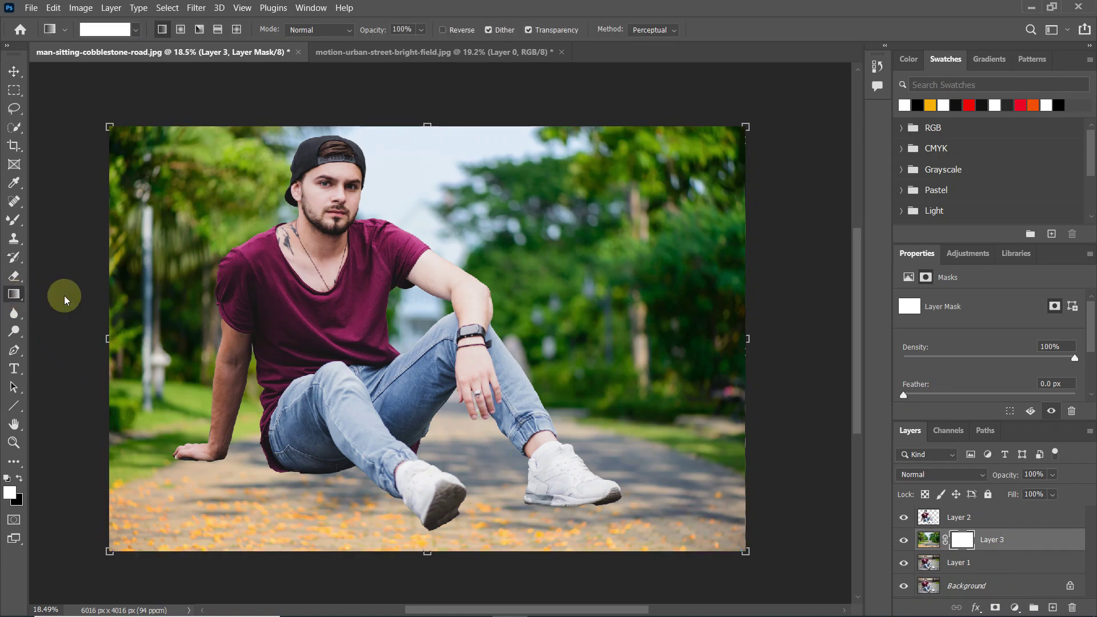
{"action": "left_click", "coordinate": [9, 492]}
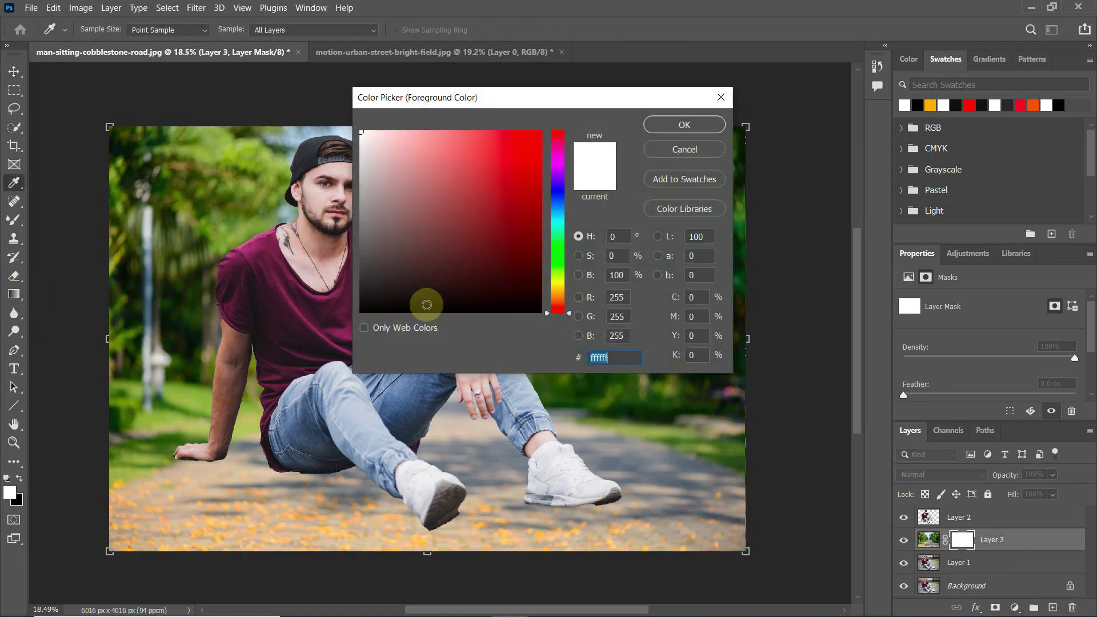
{"action": "left_click", "coordinate": [701, 127]}
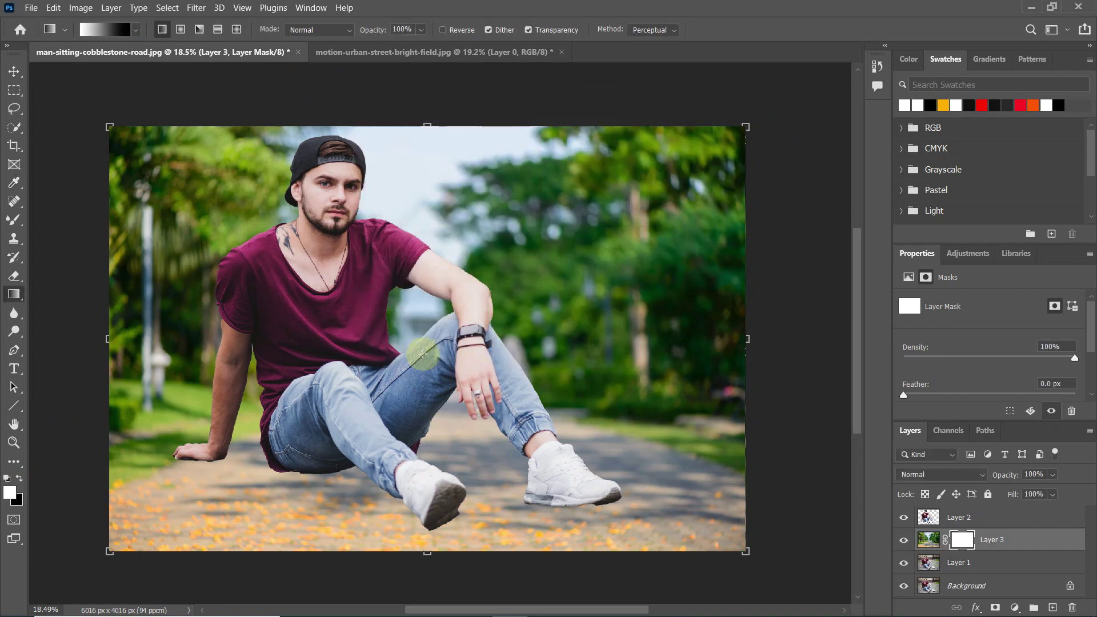
{"action": "left_click_drag", "start_coordinate": [420, 350], "coordinate": [424, 574]}
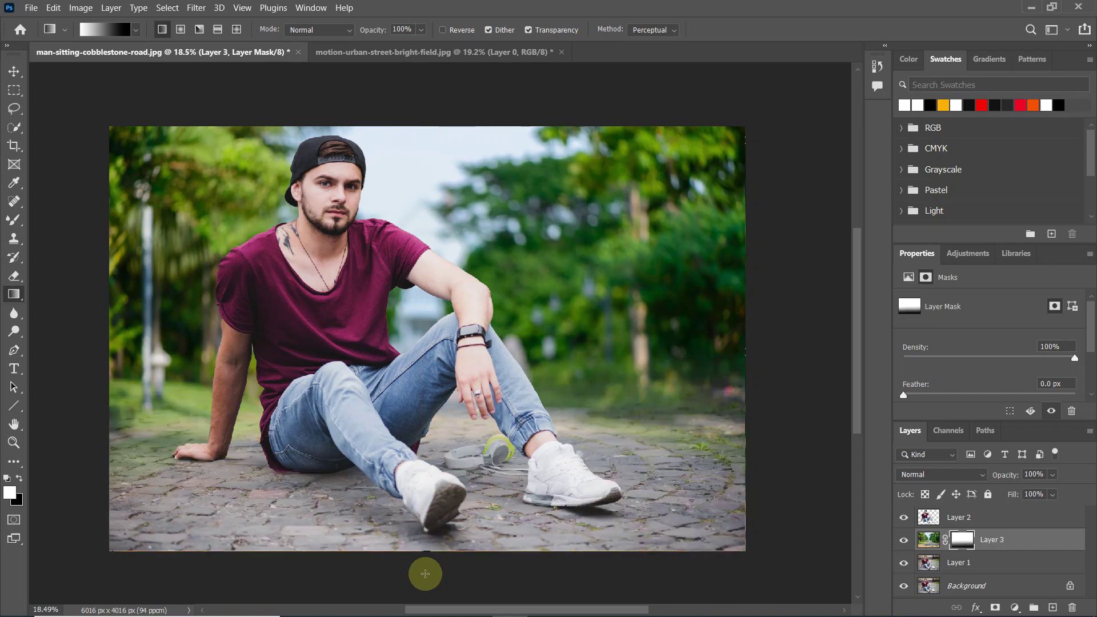
- Erase the lower part of Layer 3's park image over the cobblestones with a 1200 px Eraser
{"action": "left_click_drag", "start_coordinate": [469, 501], "coordinate": [468, 475]}
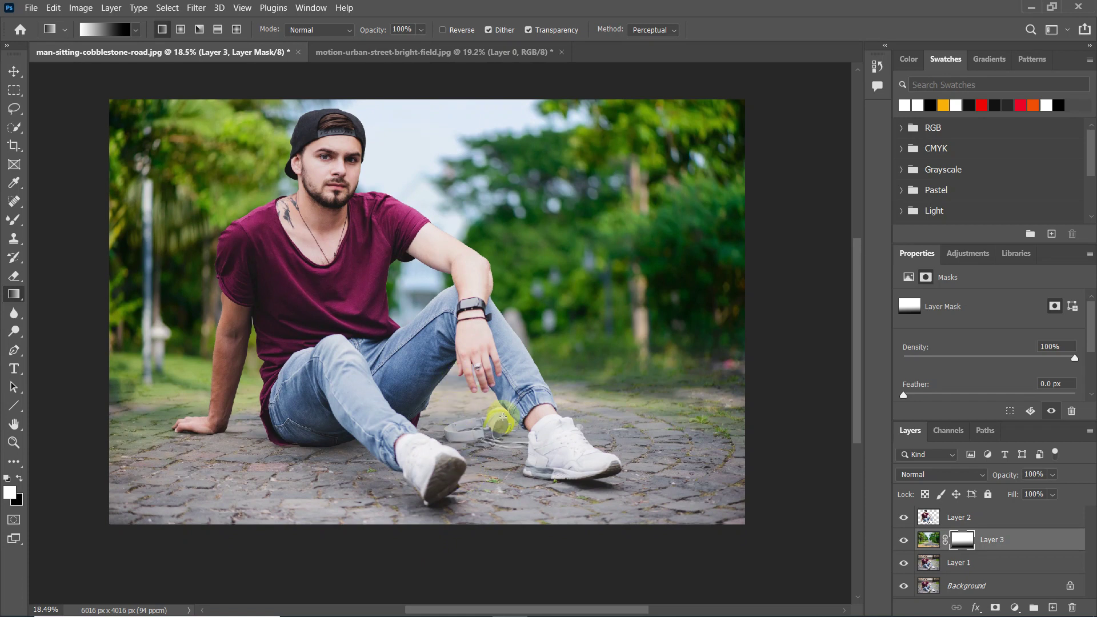
{"action": "left_click", "coordinate": [929, 541]}
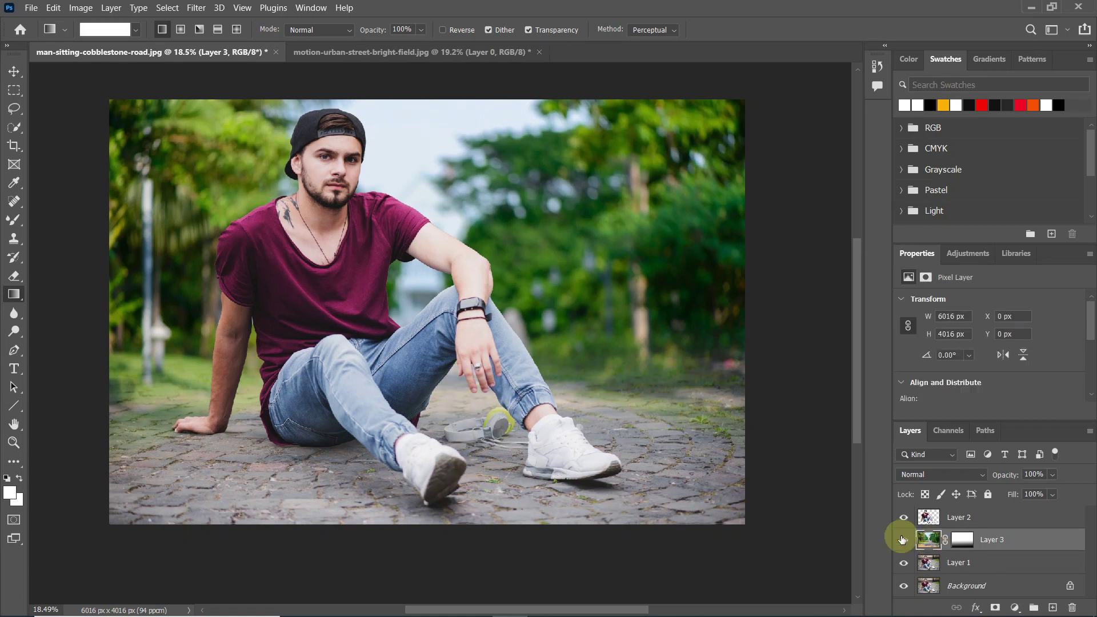
{"action": "left_click_drag", "start_coordinate": [17, 279], "coordinate": [56, 275]}
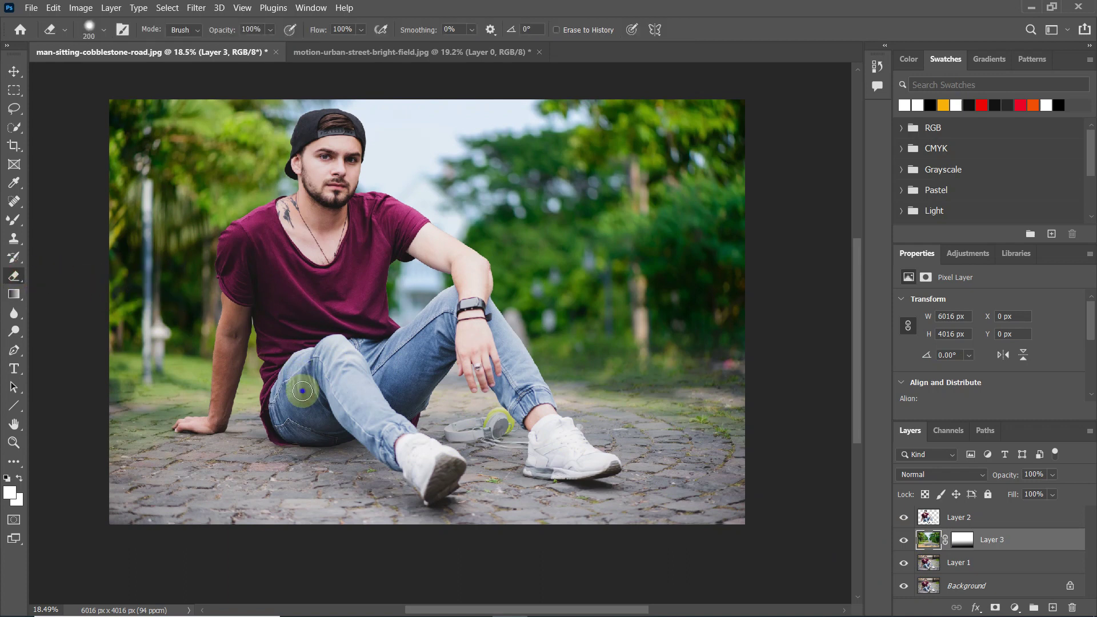
{"action": "right_click", "coordinate": [303, 390]}
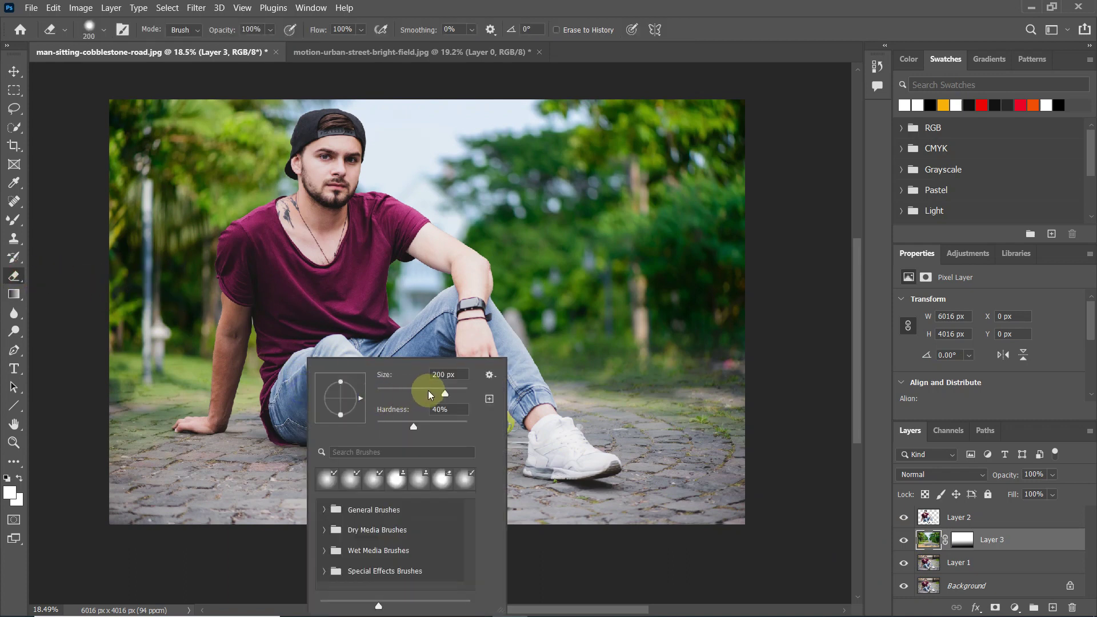
{"action": "left_click", "coordinate": [454, 374]}
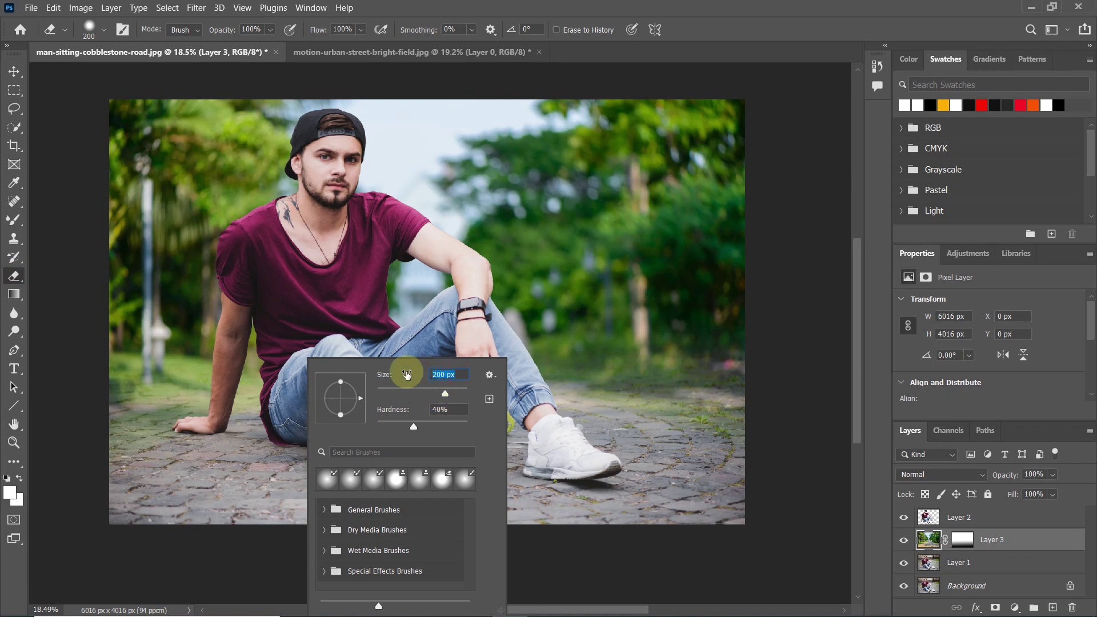
{"action": "type", "text": "1200"}
{"action": "key", "text": "Return"}
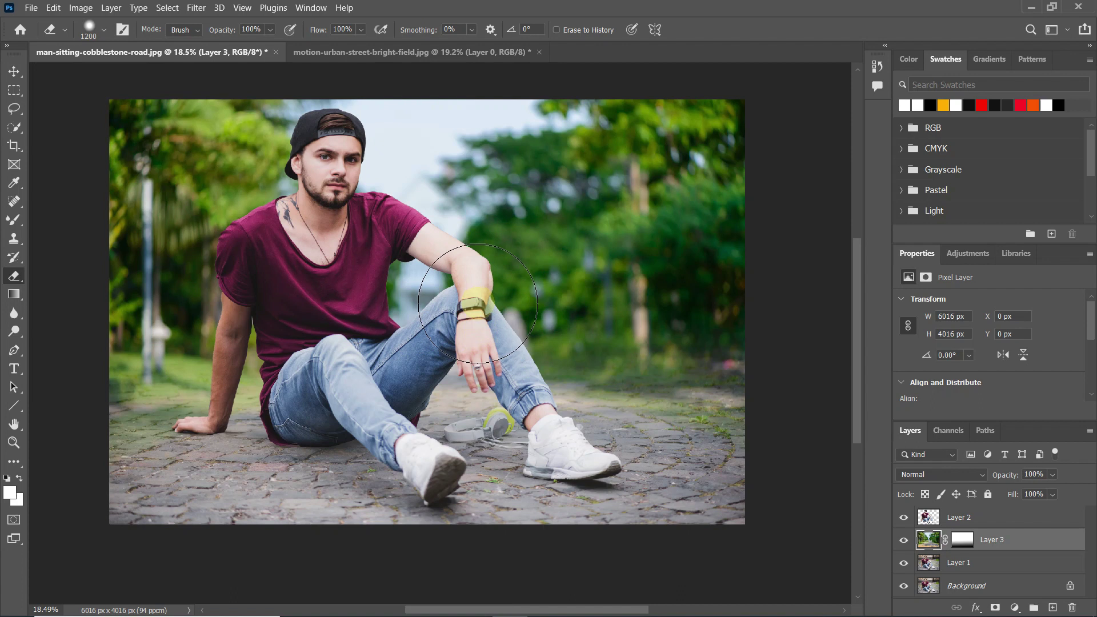
{"action": "mouse_move", "coordinate": [724, 466]}
{"action": "left_mouse_down"}
{"action": "mouse_move", "coordinate": [140, 467]}
{"action": "mouse_move", "coordinate": [156, 454]}
{"action": "mouse_move", "coordinate": [741, 446]}
{"action": "mouse_move", "coordinate": [506, 447]}
{"action": "mouse_move", "coordinate": [693, 436]}
{"action": "mouse_move", "coordinate": [149, 438]}
{"action": "mouse_move", "coordinate": [690, 440]}
{"action": "left_mouse_up"}
{"action": "scroll", "coordinate": [464, 446], "scroll_direction": "down", "scroll_amount": 1}
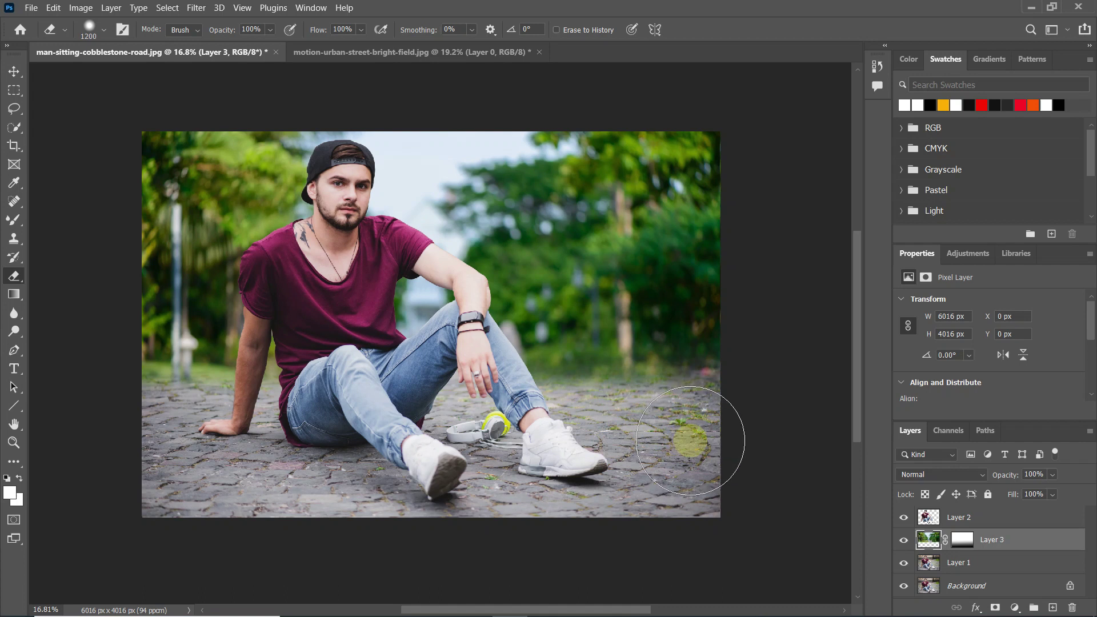
{"action": "scroll", "coordinate": [649, 455], "scroll_direction": "down", "scroll_amount": 1}
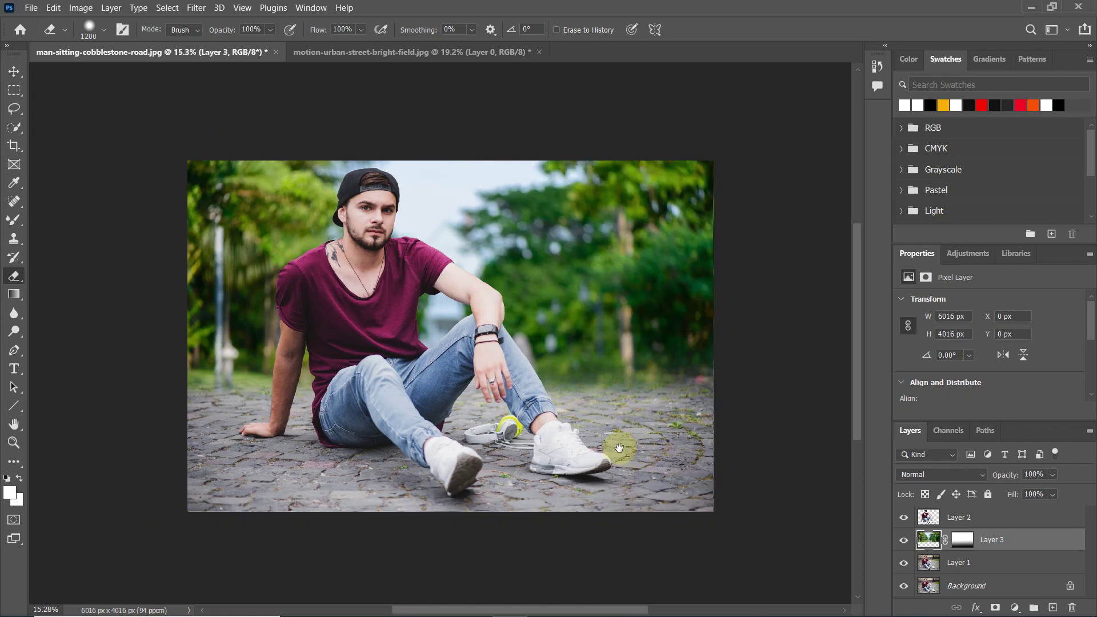
{"action": "left_click_drag", "start_coordinate": [599, 443], "coordinate": [587, 441]}
{"action": "scroll", "coordinate": [571, 442], "scroll_direction": "up", "scroll_amount": 1}
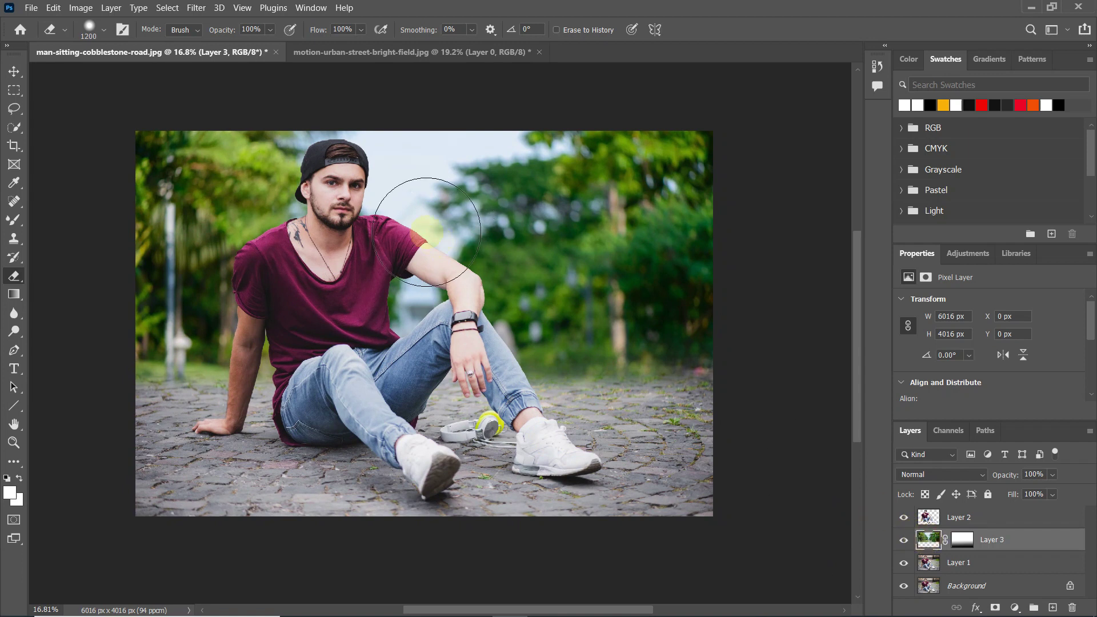
- Apply a 30 px Tilt-Shift blur to Layer 3, moving the sharp band down onto the cobblestones around the headphones and shoes
{"action": "left_click", "coordinate": [197, 8]}
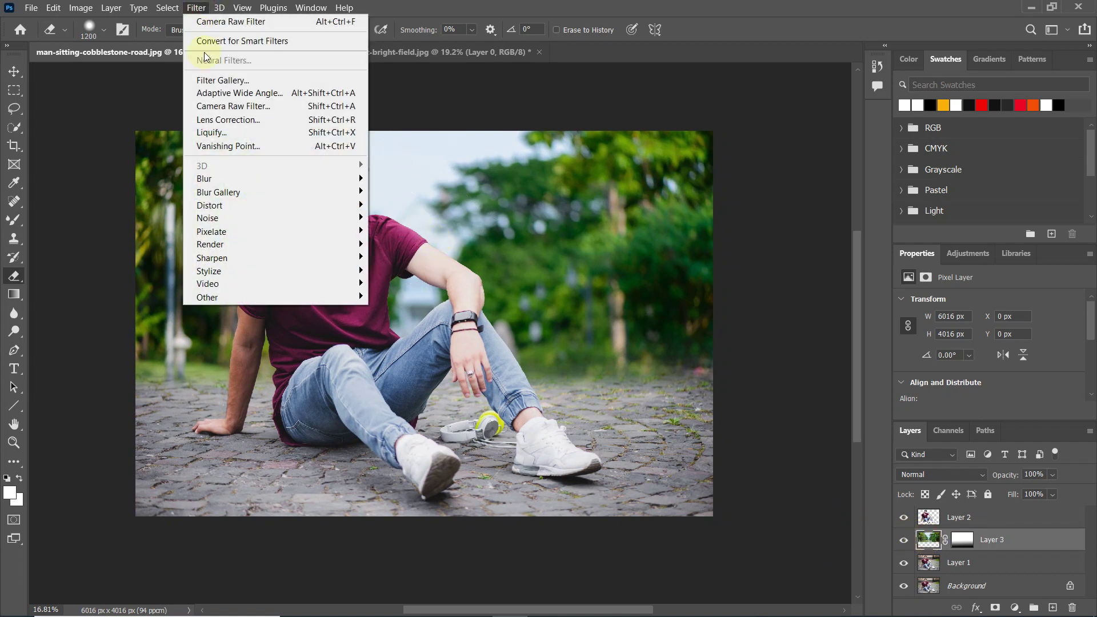
{"action": "mouse_move", "coordinate": [212, 193]}
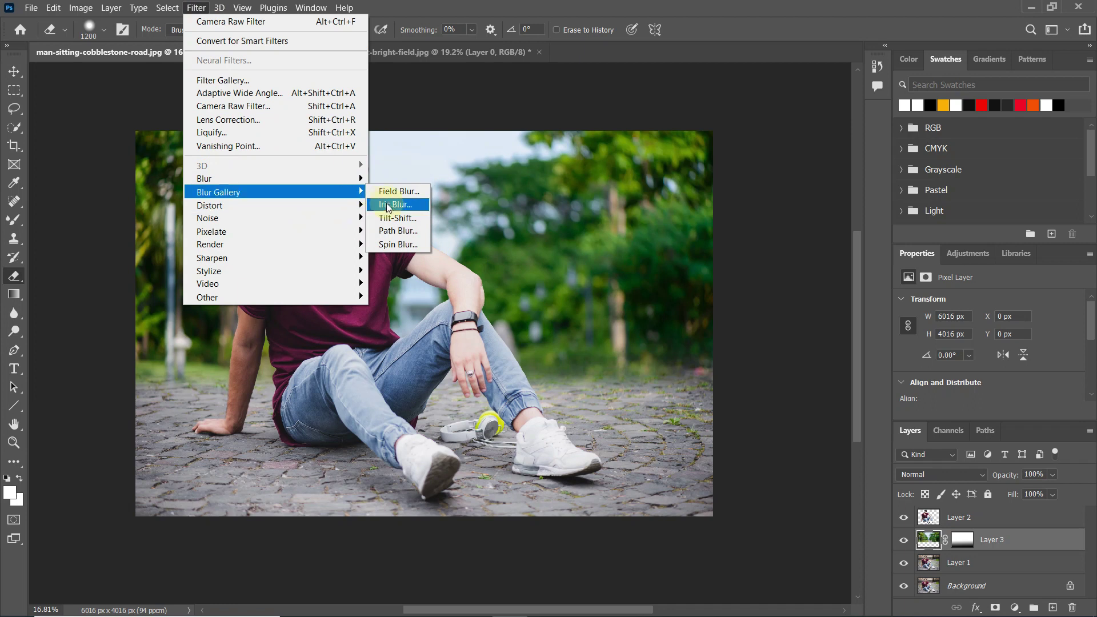
{"action": "left_click", "coordinate": [394, 219]}
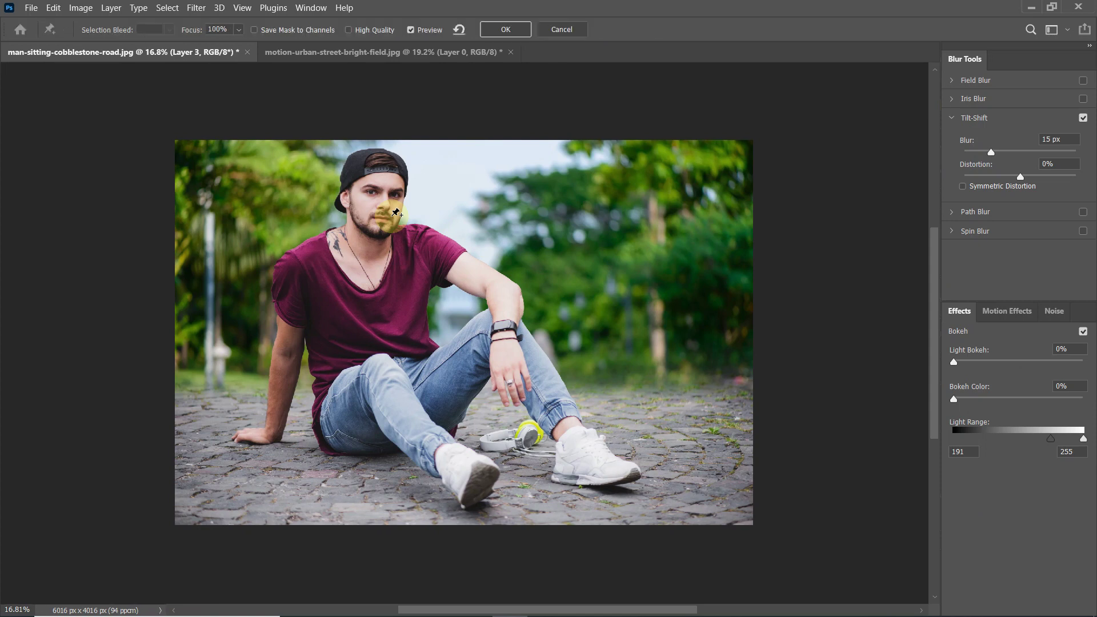
{"action": "left_click_drag", "start_coordinate": [464, 336], "coordinate": [464, 424]}
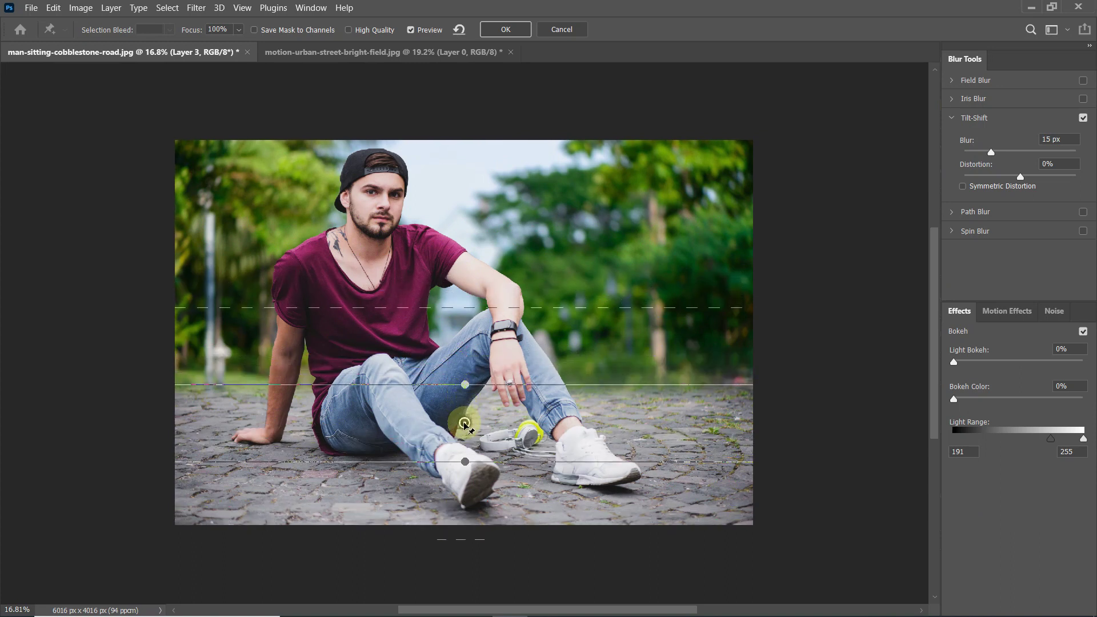
{"action": "left_click_drag", "start_coordinate": [558, 263], "coordinate": [511, 249]}
{"action": "left_click_drag", "start_coordinate": [992, 153], "coordinate": [1005, 155]}
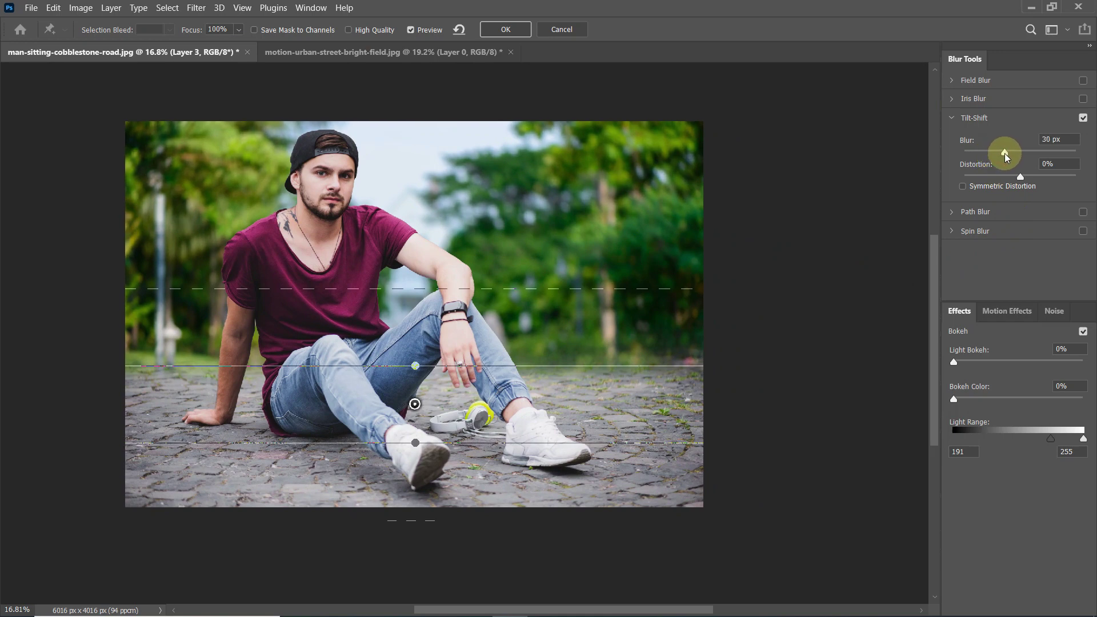
{"action": "left_click", "coordinate": [1005, 153]}
{"action": "left_click", "coordinate": [506, 30]}
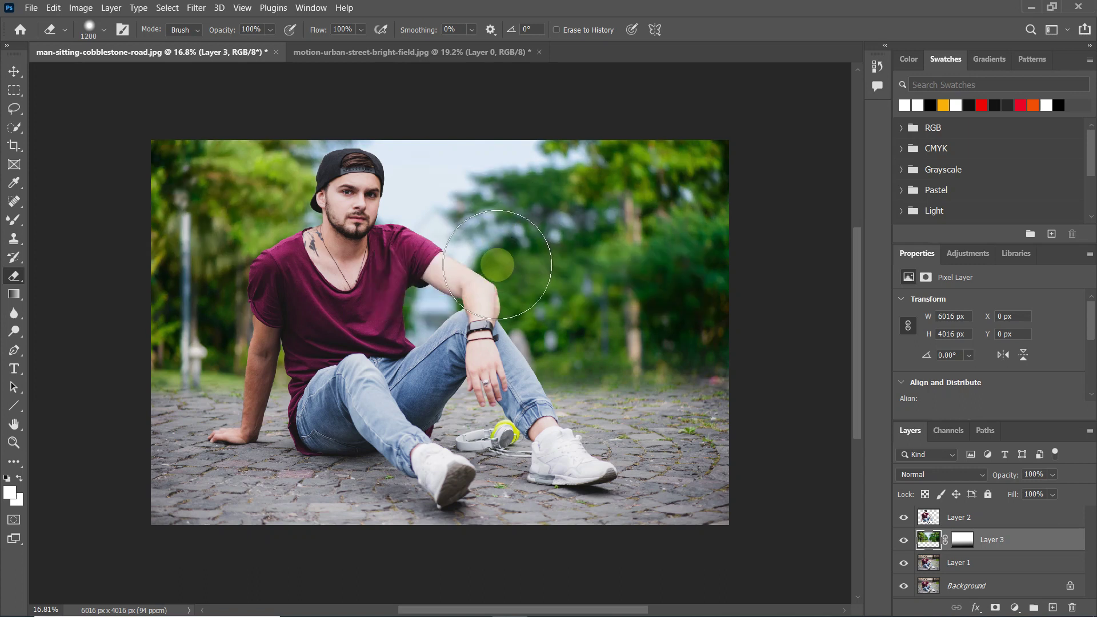
- Combine Layer 2 and Layer 3 into a single smart object
{"action": "scroll", "coordinate": [497, 265], "scroll_direction": "up", "scroll_amount": 2}
{"action": "left_click_drag", "start_coordinate": [502, 265], "coordinate": [494, 250]}
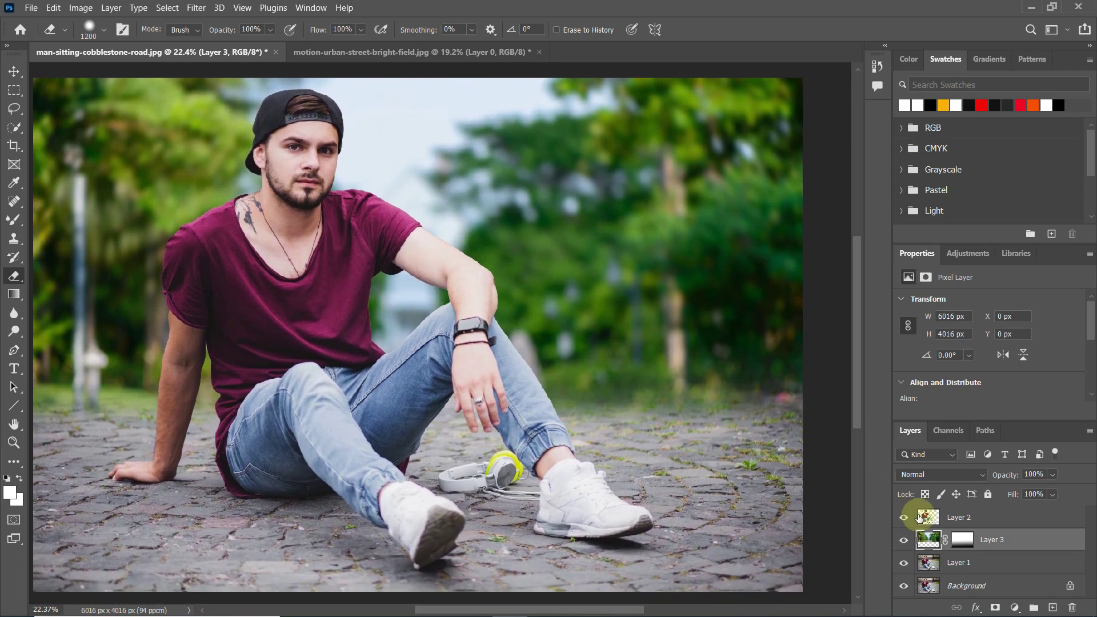
{"action": "left_click", "coordinate": [959, 519], "text": "ctrl"}
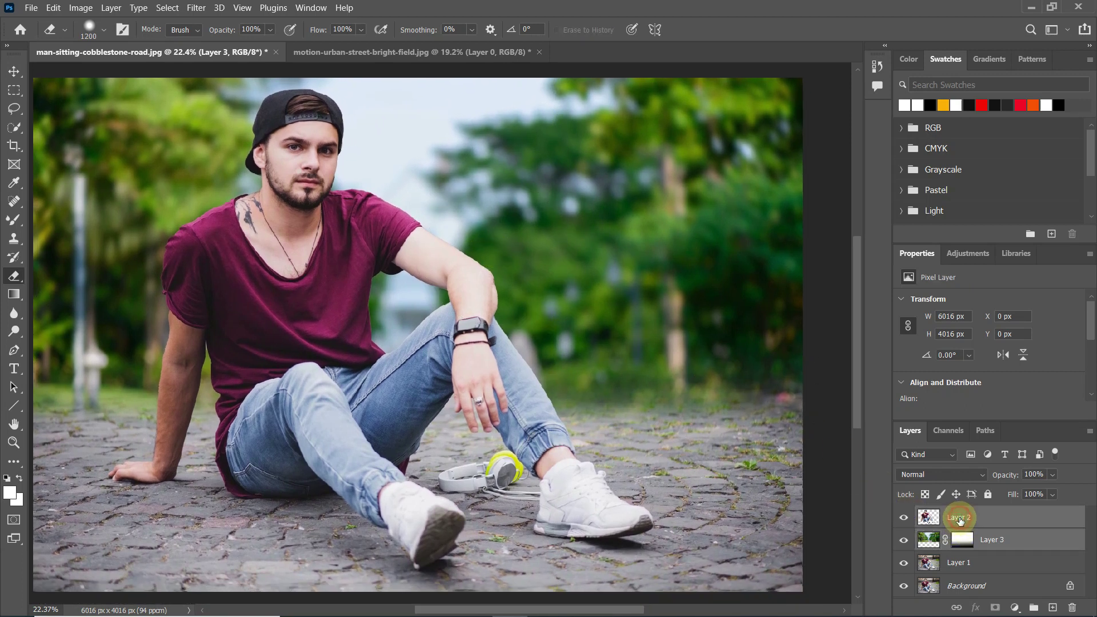
{"action": "right_click", "coordinate": [960, 518]}
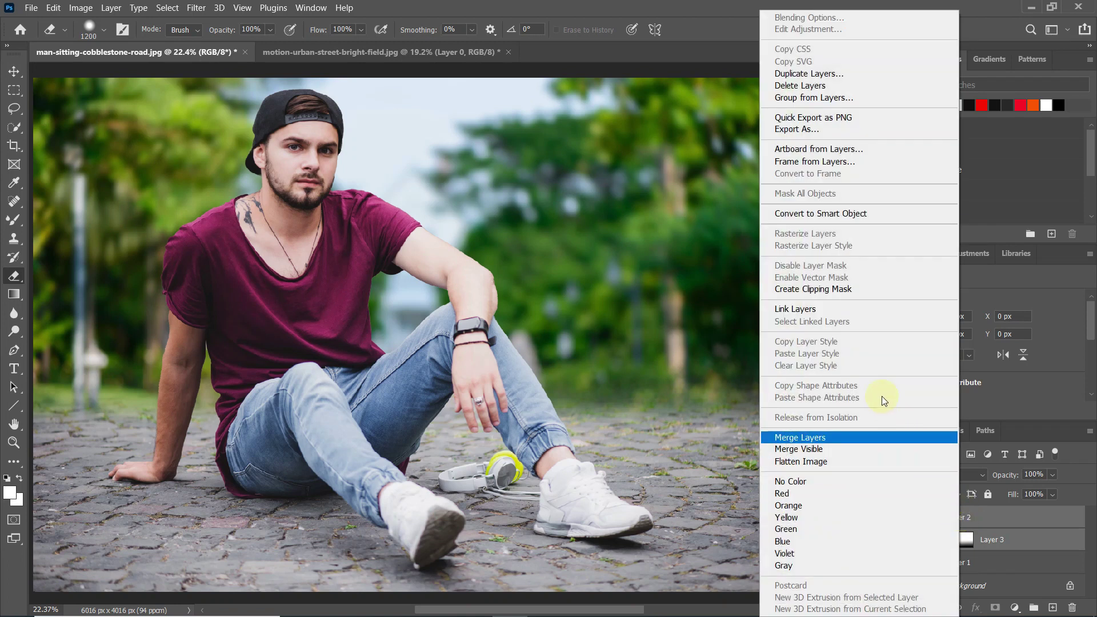
{"action": "left_click", "coordinate": [844, 213]}
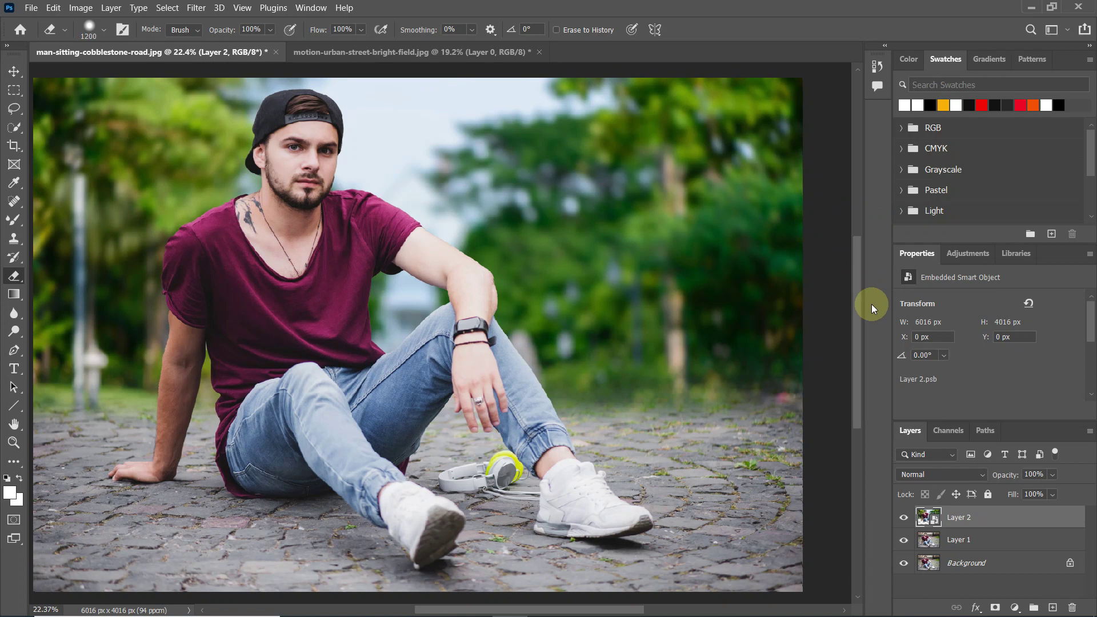
- Adjust the smart object in the Camera Raw Filter: Exposure +0.35, Contrast -15, Highlights -10, Shadows +21 and Texture +8
{"action": "left_click", "coordinate": [195, 10]}
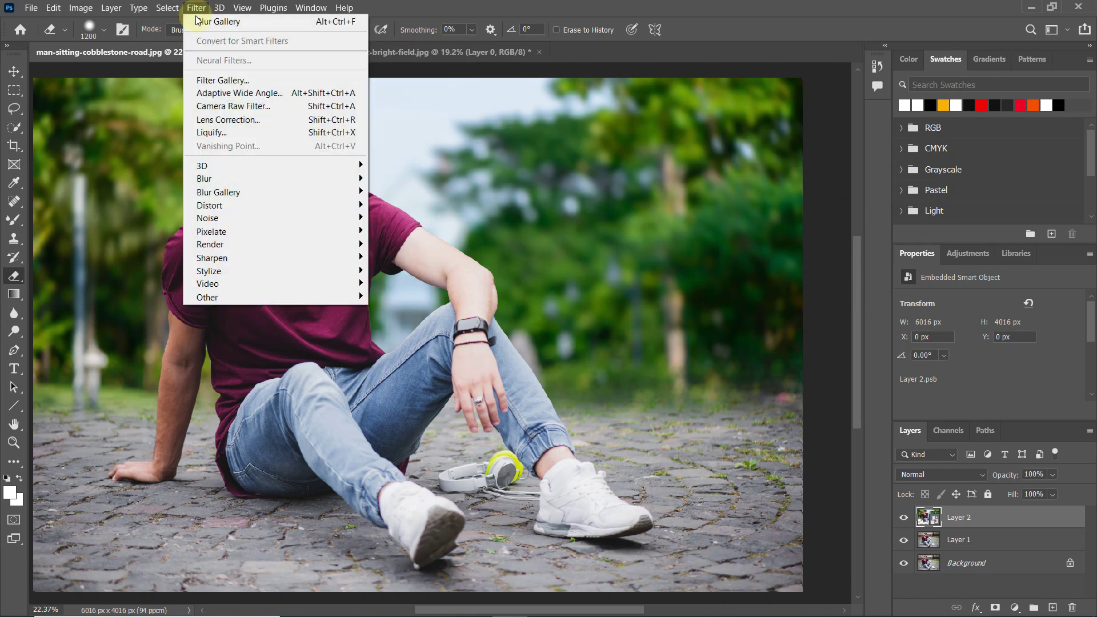
{"action": "left_click", "coordinate": [271, 107]}
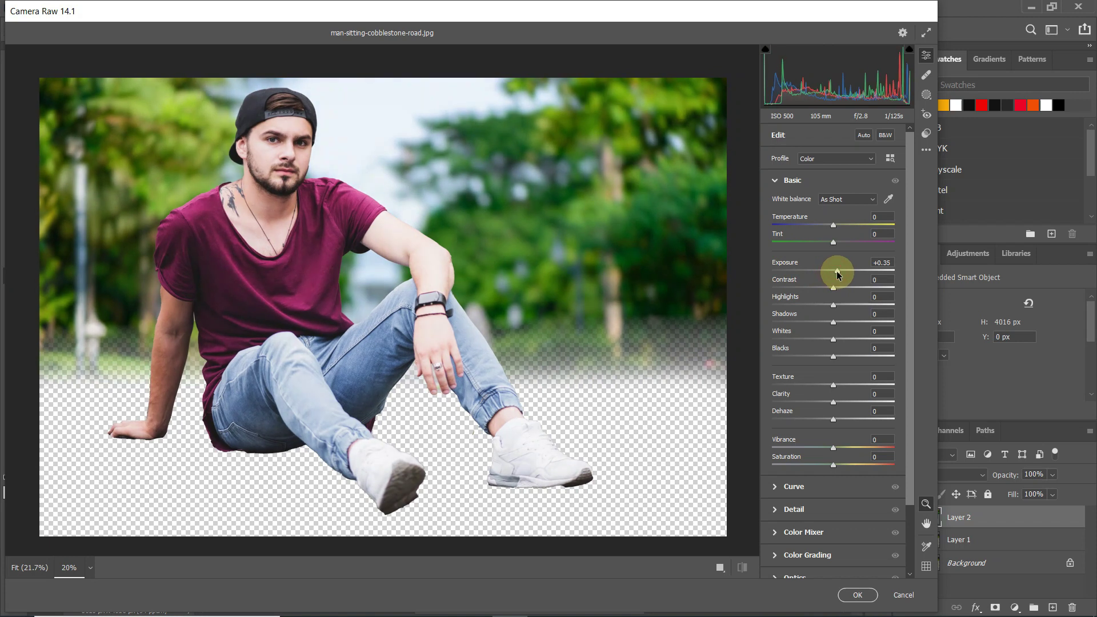
{"action": "left_click_drag", "start_coordinate": [832, 290], "coordinate": [846, 324]}
{"action": "left_click", "coordinate": [834, 385]}
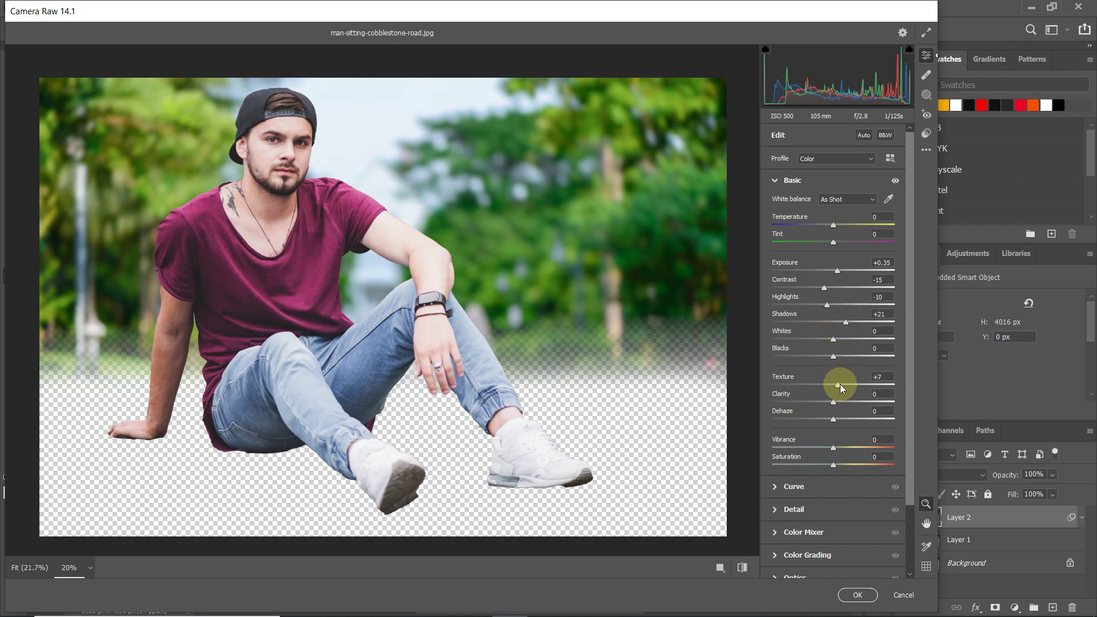
- Set the Color Mixer saturation to Reds +6, Oranges +5 and Magentas +50
{"action": "scroll", "coordinate": [838, 382], "scroll_direction": "down", "scroll_amount": 2}
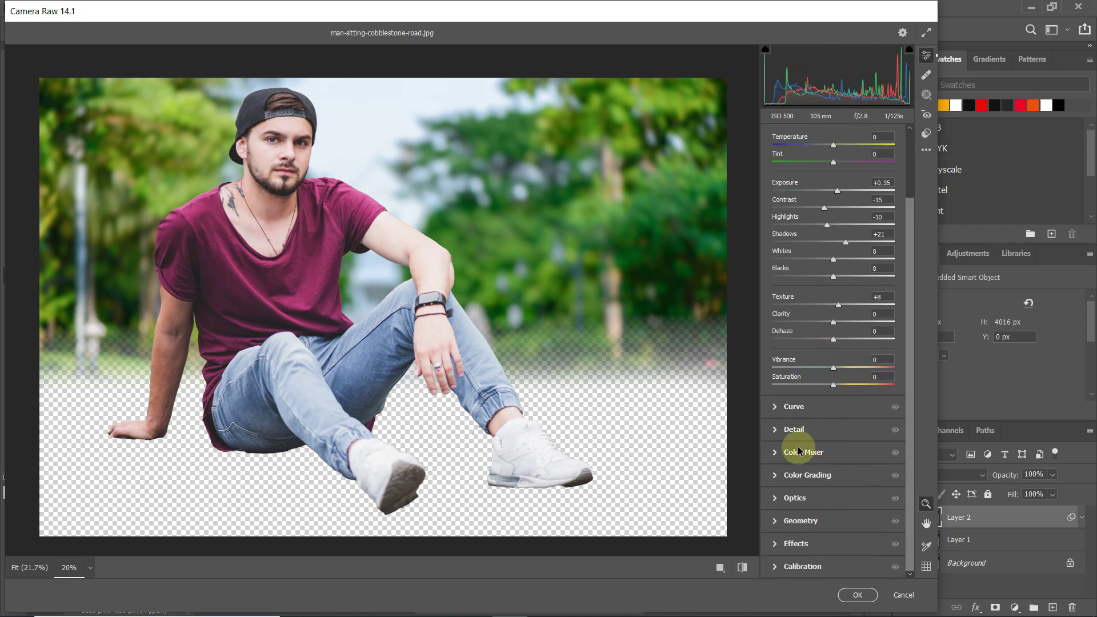
{"action": "left_click", "coordinate": [777, 453]}
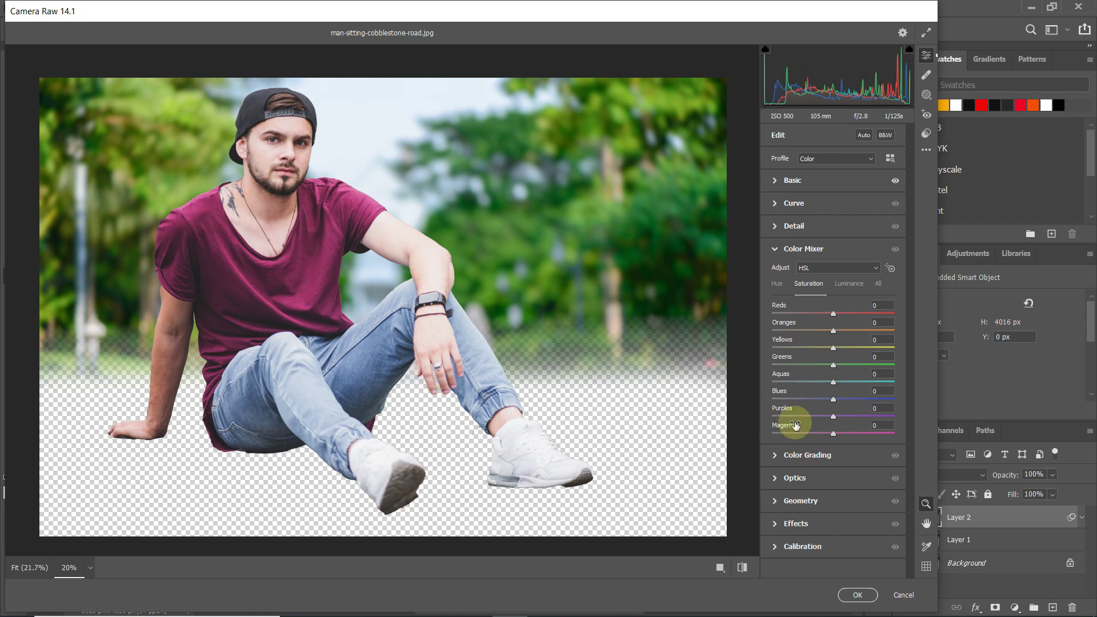
{"action": "left_click", "coordinate": [807, 285]}
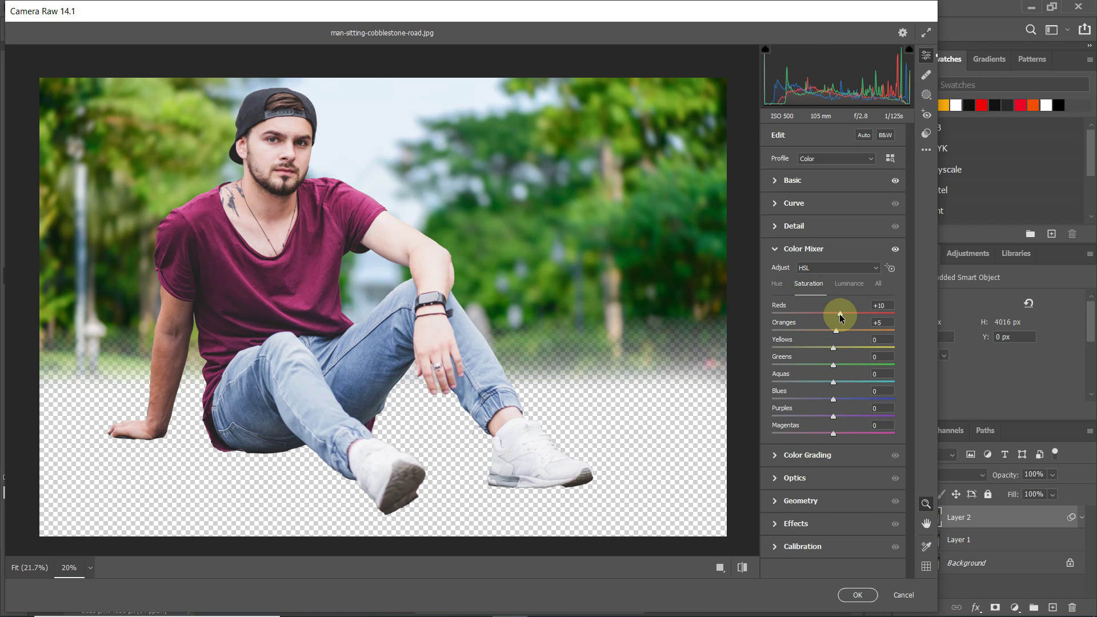
{"action": "left_click_drag", "start_coordinate": [839, 314], "coordinate": [837, 314]}
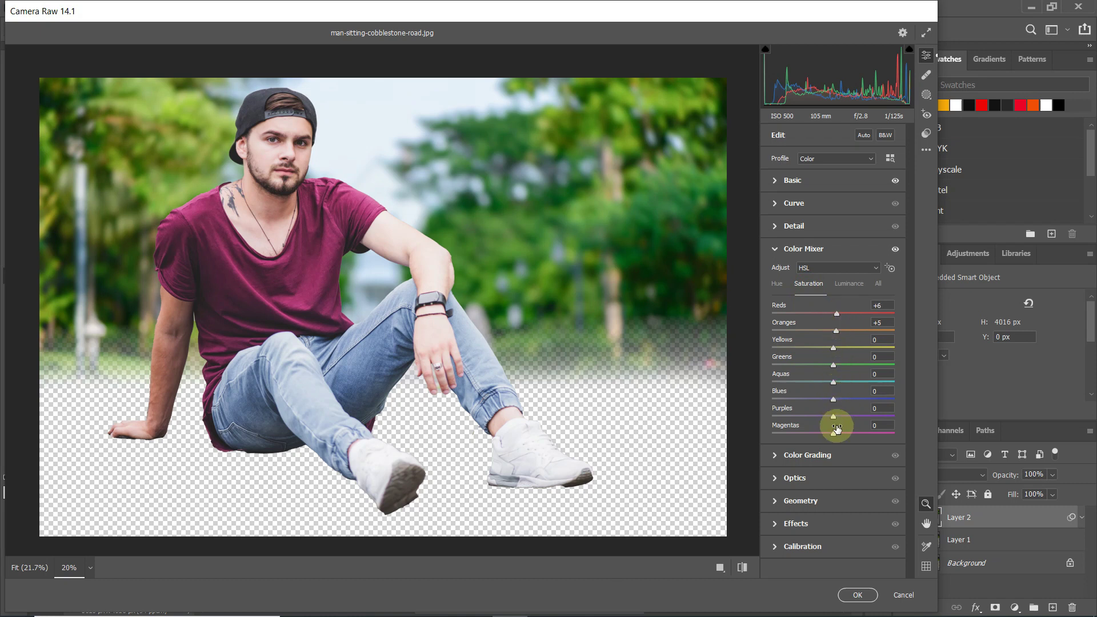
{"action": "left_click_drag", "start_coordinate": [834, 436], "coordinate": [843, 436]}
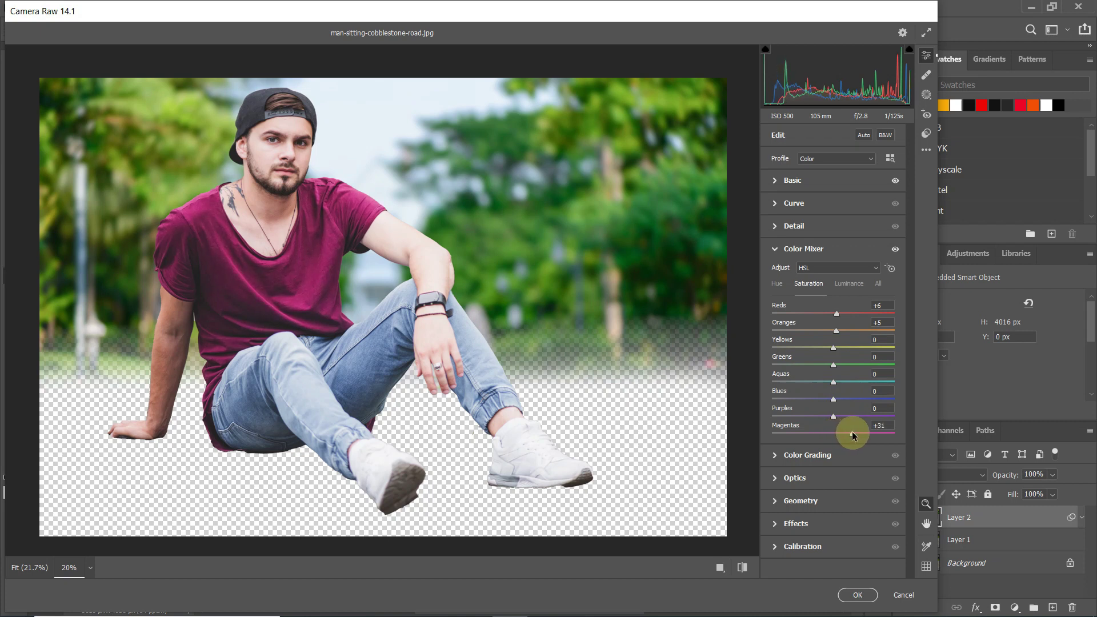
- Shift the Magentas hue to +85 and raise the saturation of Yellows to +65 and Greens to +57
{"action": "left_click", "coordinate": [779, 286]}
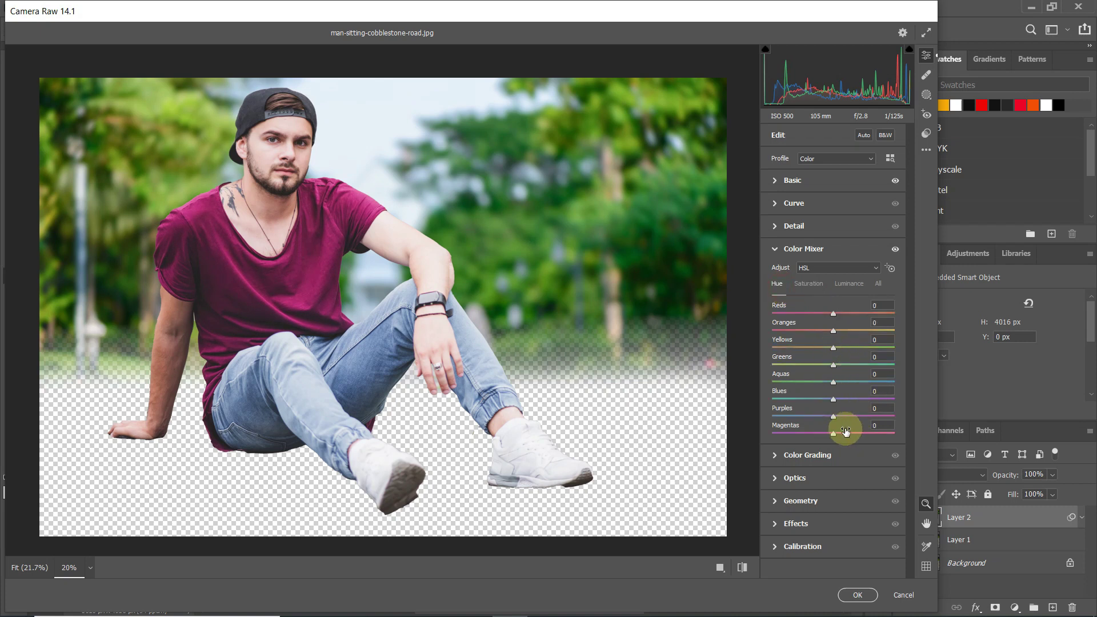
{"action": "left_click_drag", "start_coordinate": [835, 437], "coordinate": [888, 438]}
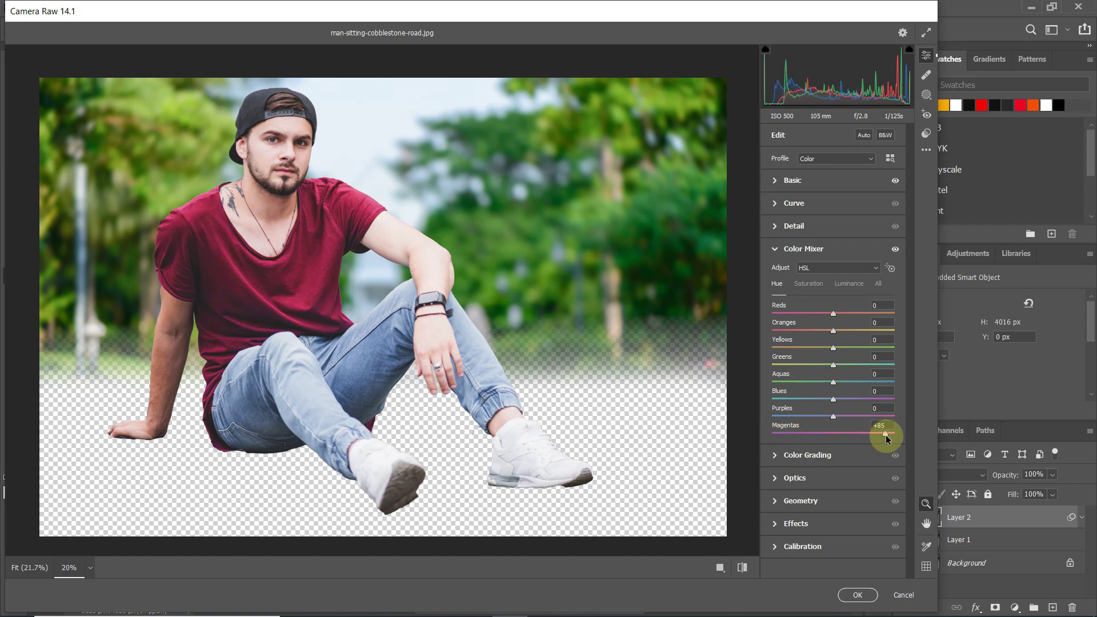
{"action": "left_click", "coordinate": [809, 286]}
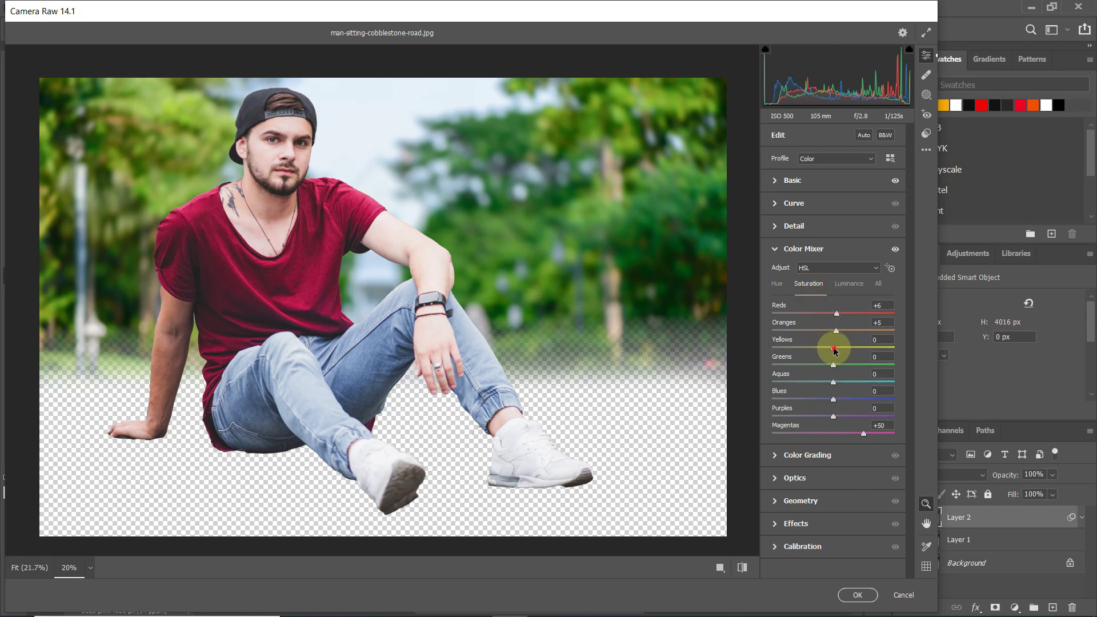
{"action": "mouse_move", "coordinate": [856, 351]}
{"action": "left_mouse_down"}
{"action": "mouse_move", "coordinate": [874, 350]}
{"action": "mouse_move", "coordinate": [869, 365]}
{"action": "left_mouse_up"}
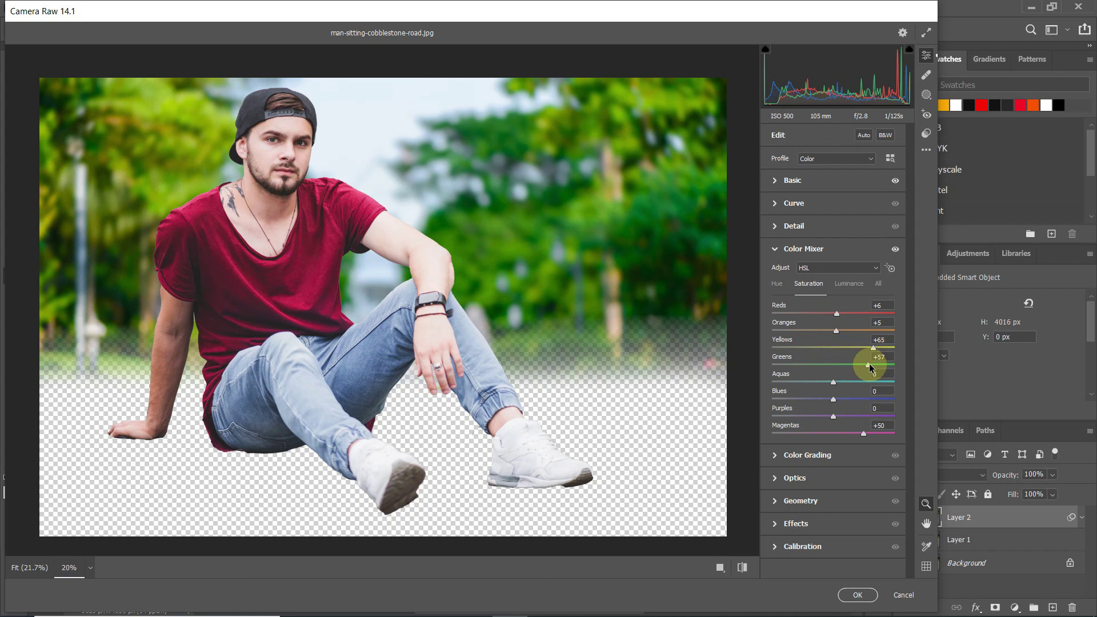
- Shift the Greens hue to -96 to turn the foliage yellow, and apply the Camera Raw adjustments
{"action": "left_click", "coordinate": [777, 283]}
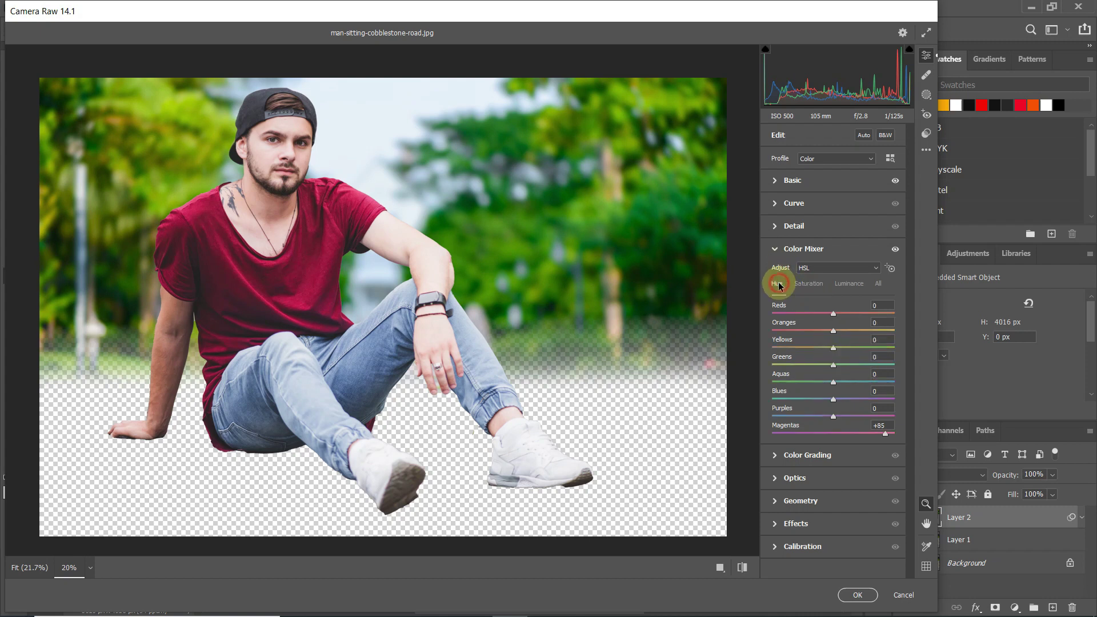
{"action": "left_click_drag", "start_coordinate": [832, 365], "coordinate": [783, 369]}
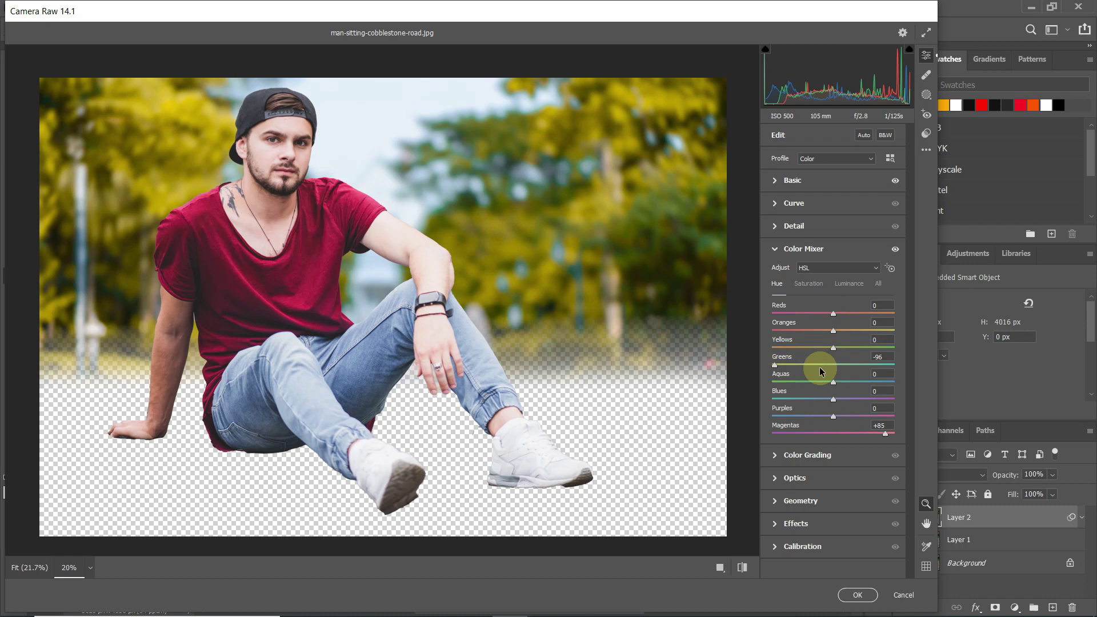
{"action": "left_click", "coordinate": [854, 594]}
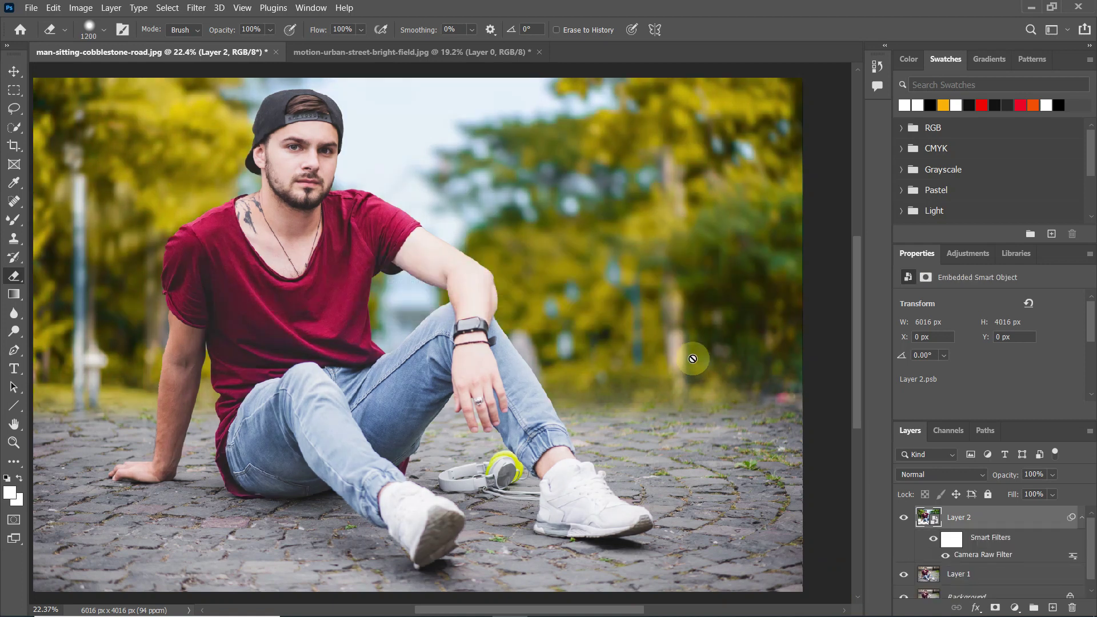
- Activate the Clone Stamp tool for retouching the man's face and rasterize Layer 2
{"action": "scroll", "coordinate": [693, 358], "scroll_direction": "down", "scroll_amount": 1}
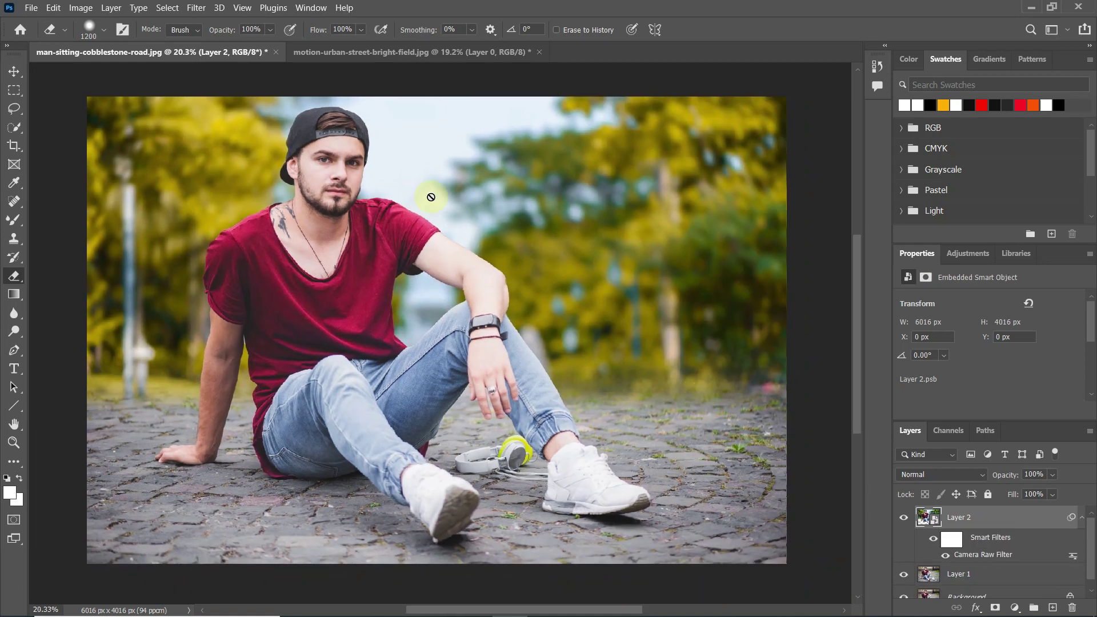
{"action": "scroll", "coordinate": [400, 177], "scroll_direction": "up", "scroll_amount": 4}
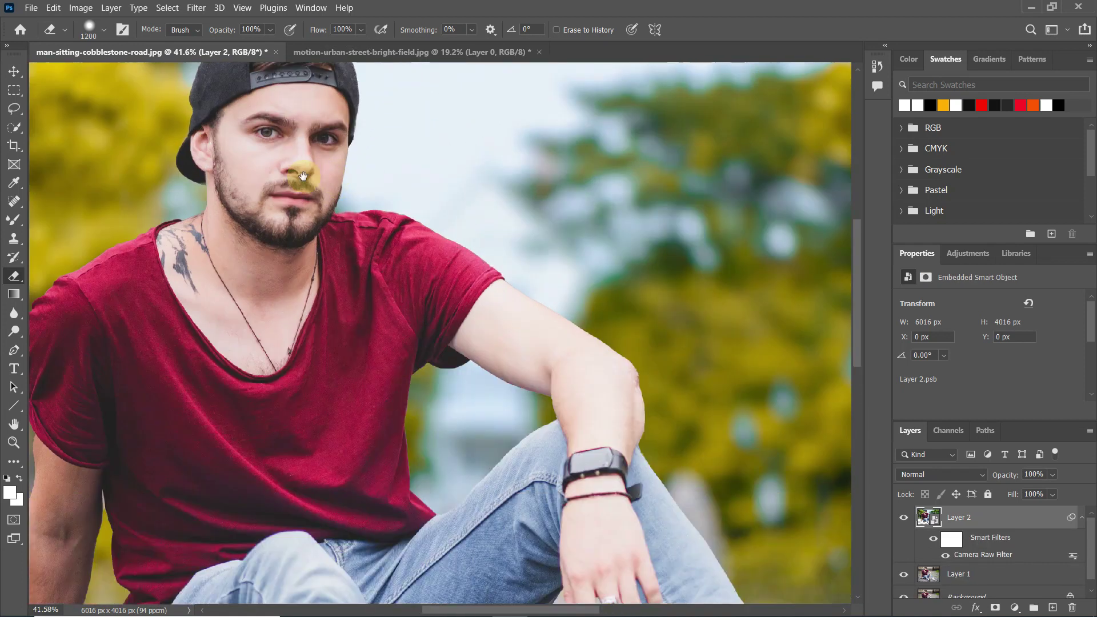
{"action": "scroll", "coordinate": [303, 176], "scroll_direction": "up", "scroll_amount": 2}
{"action": "scroll", "coordinate": [355, 213], "scroll_direction": "up", "scroll_amount": 2}
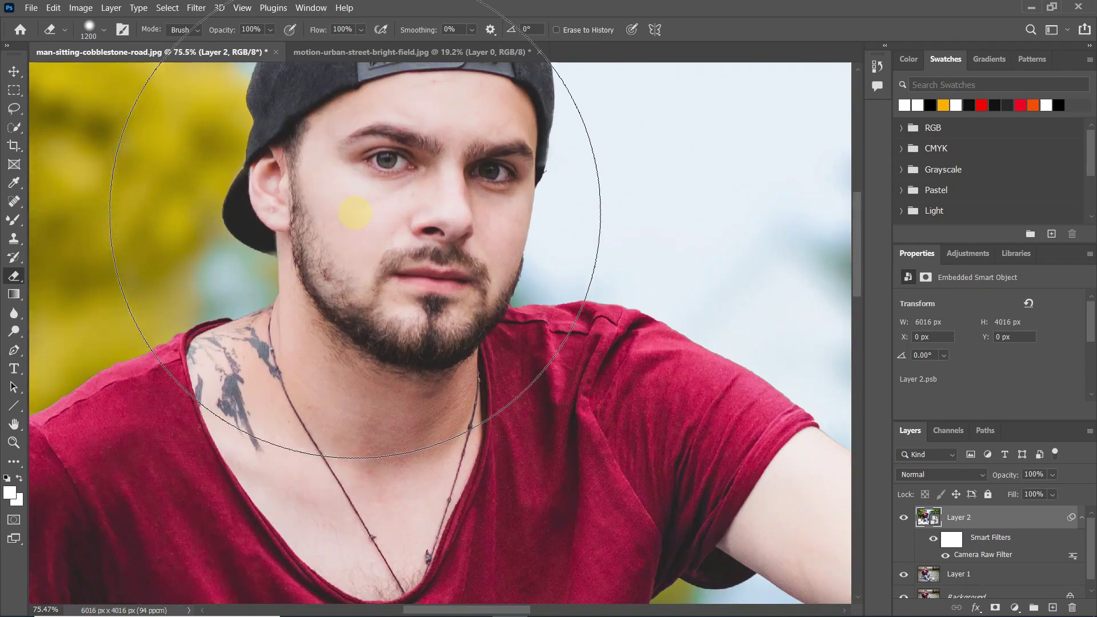
{"action": "left_click", "coordinate": [12, 222]}
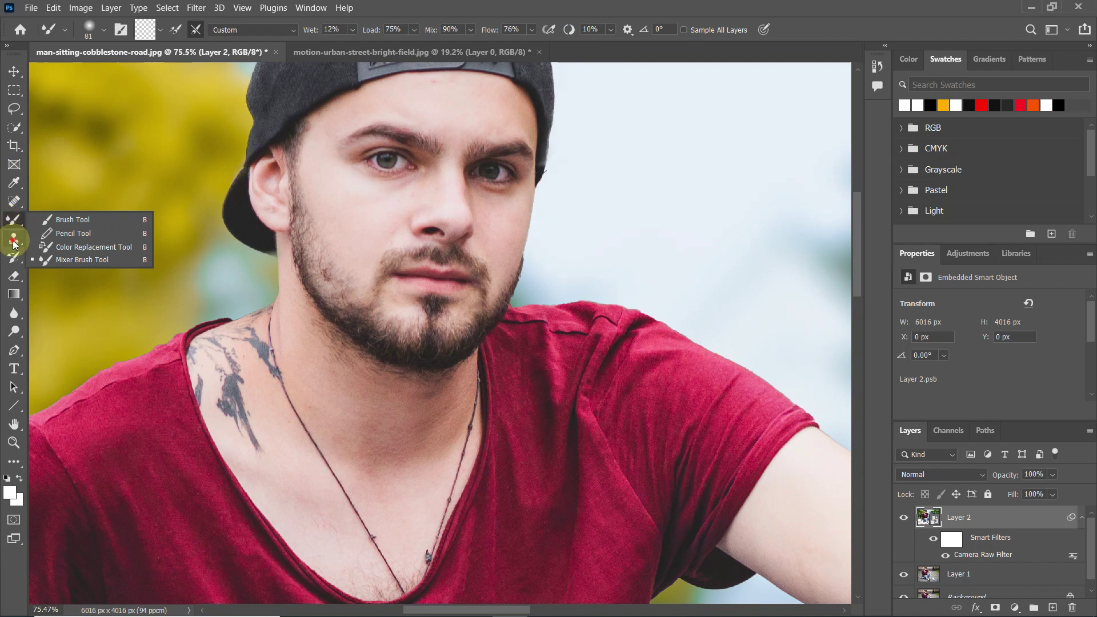
{"action": "left_click", "coordinate": [14, 239]}
{"action": "left_click", "coordinate": [68, 239]}
{"action": "scroll", "coordinate": [314, 218], "scroll_direction": "up", "scroll_amount": 5}
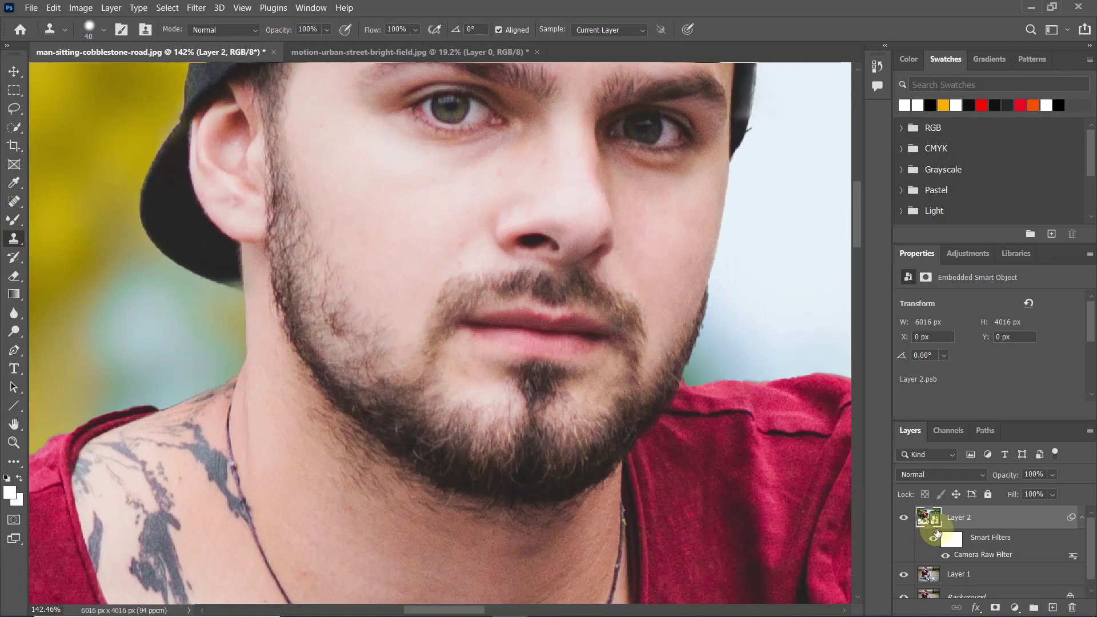
{"action": "left_click", "coordinate": [1080, 518]}
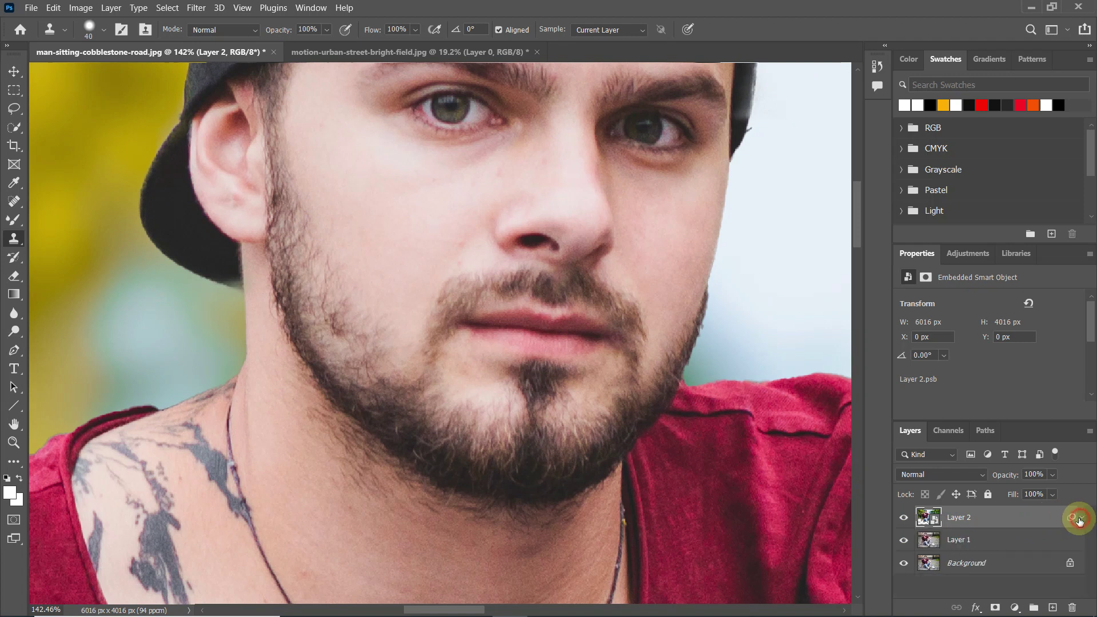
{"action": "right_click", "coordinate": [1033, 517]}
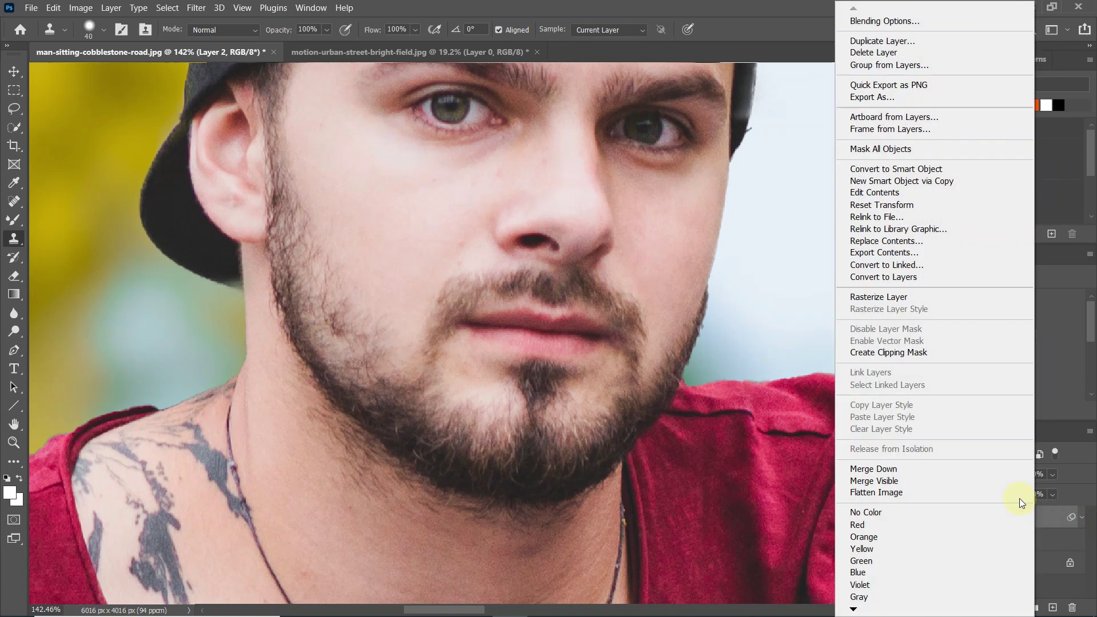
{"action": "left_click", "coordinate": [908, 297]}
- Clone clean cheek skin over the stray hairs along the upper edge of the beard below the ear with the 40 px Clone Stamp
{"action": "scroll", "coordinate": [349, 210], "scroll_direction": "up", "scroll_amount": 2}
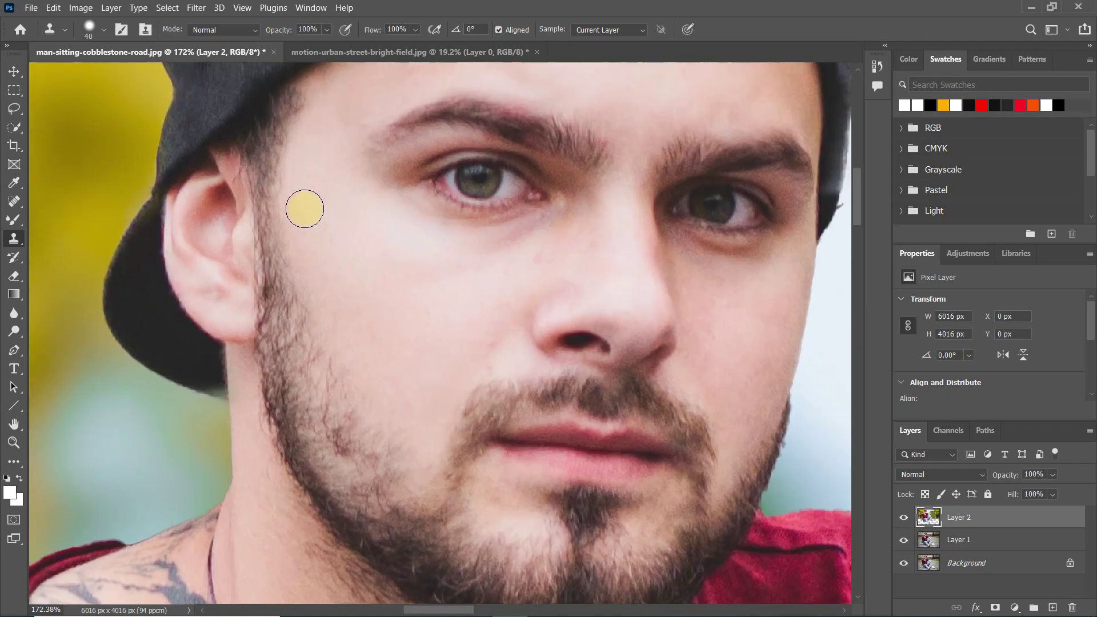
{"action": "left_click", "coordinate": [307, 196], "text": "alt"}
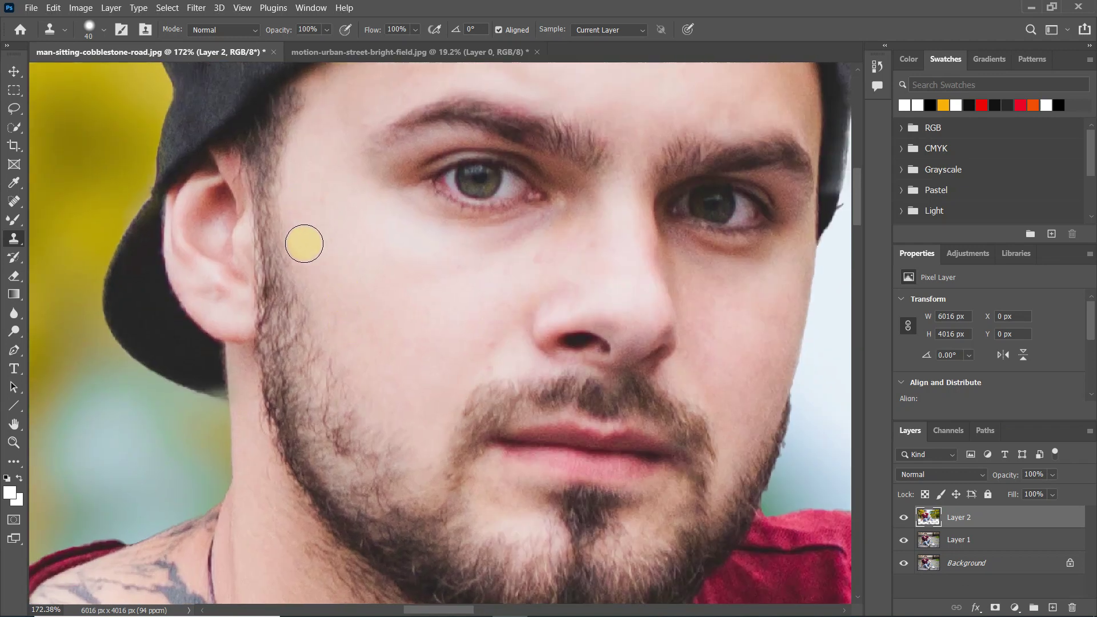
{"action": "mouse_move", "coordinate": [306, 284]}
{"action": "left_mouse_down"}
{"action": "mouse_move", "coordinate": [308, 315]}
{"action": "mouse_move", "coordinate": [329, 330]}
{"action": "left_mouse_up"}
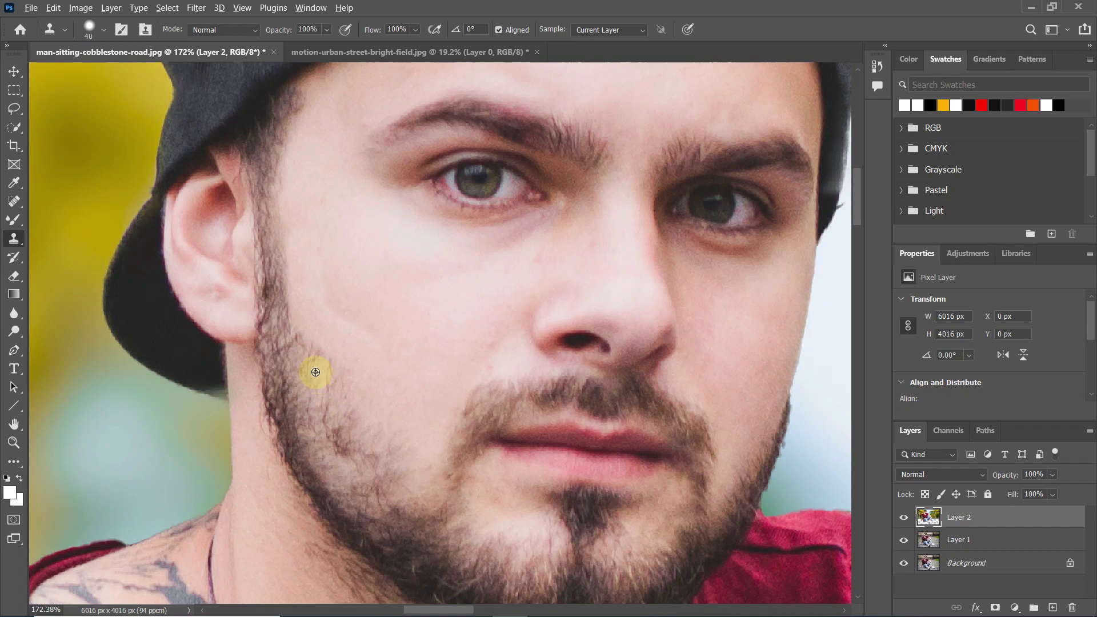
{"action": "left_click_drag", "start_coordinate": [348, 384], "coordinate": [390, 407]}
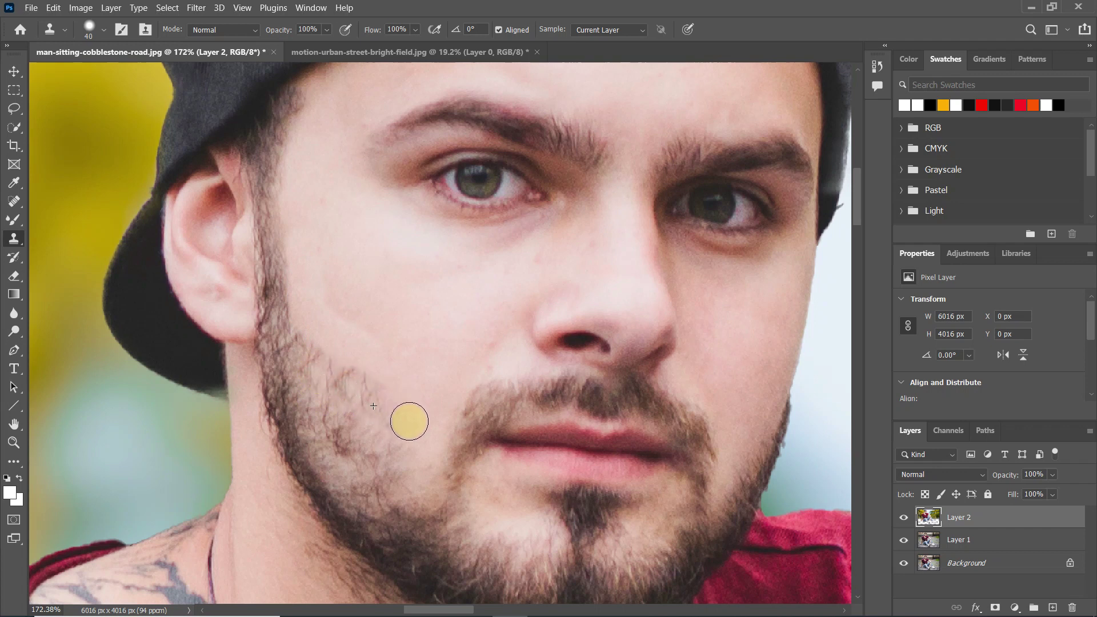
{"action": "mouse_move", "coordinate": [392, 409]}
{"action": "left_mouse_down"}
{"action": "mouse_move", "coordinate": [423, 429]}
{"action": "mouse_move", "coordinate": [416, 445]}
{"action": "mouse_move", "coordinate": [397, 435]}
{"action": "mouse_move", "coordinate": [404, 461]}
{"action": "left_mouse_up"}
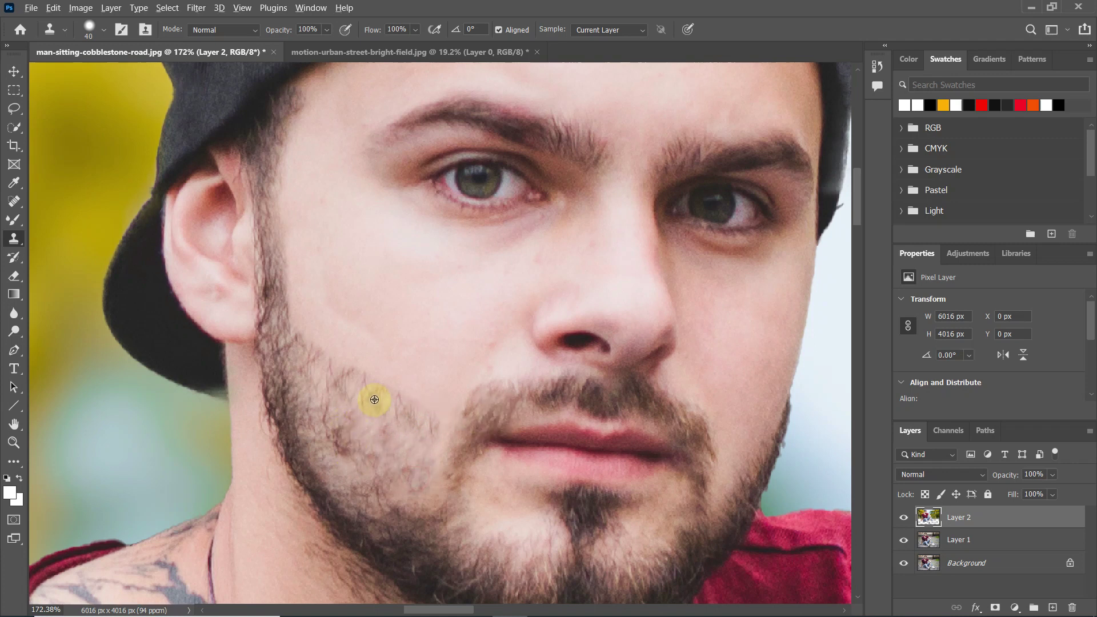
- Lower the Clone Stamp hardness and clone beard texture over the sparse patches on the cheek, evening out the skin beside the sideburn
{"action": "left_click", "coordinate": [357, 385], "text": "alt"}
{"action": "left_click_drag", "start_coordinate": [348, 435], "coordinate": [381, 456]}
{"action": "right_click", "coordinate": [351, 426]}
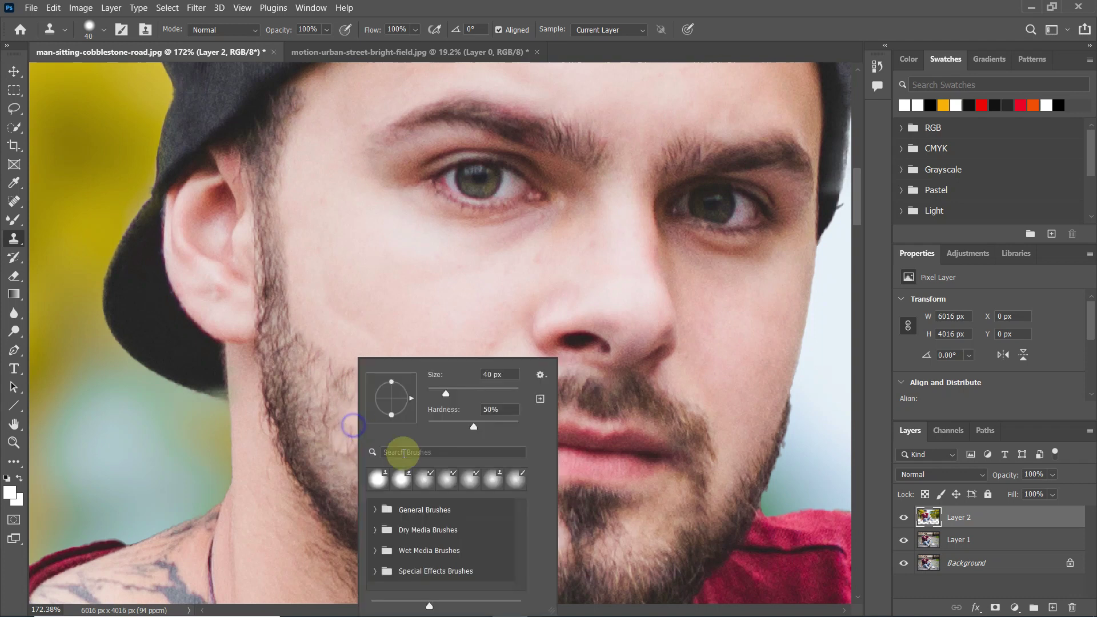
{"action": "left_click_drag", "start_coordinate": [439, 424], "coordinate": [425, 422]}
{"action": "left_click", "coordinate": [328, 391], "text": "alt"}
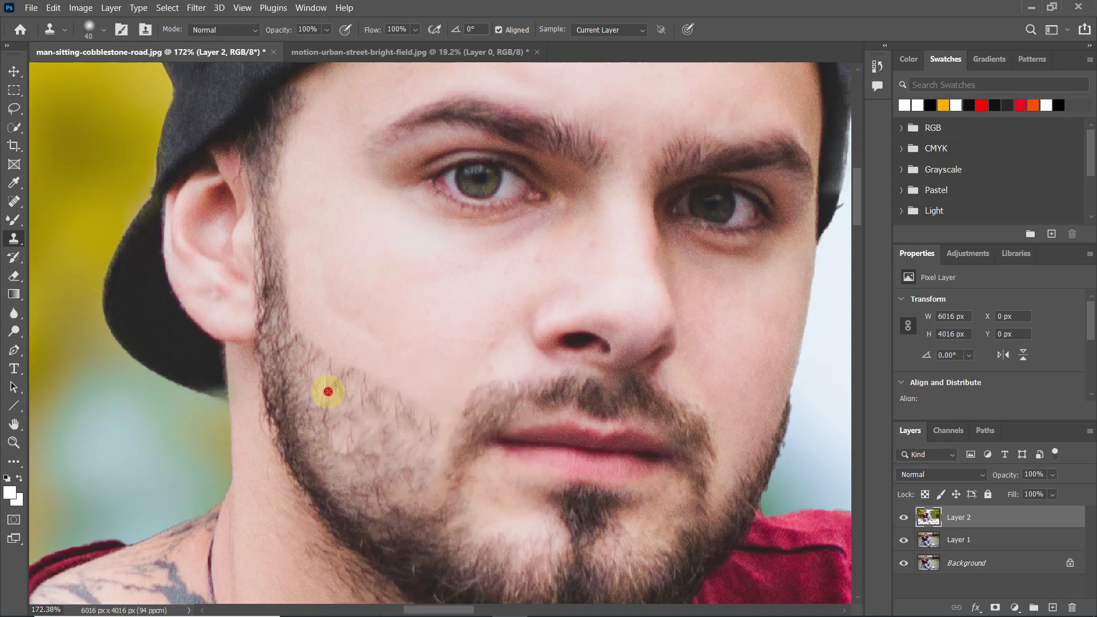
{"action": "mouse_move", "coordinate": [346, 416]}
{"action": "left_mouse_down"}
{"action": "mouse_move", "coordinate": [343, 440]}
{"action": "mouse_move", "coordinate": [377, 458]}
{"action": "mouse_move", "coordinate": [411, 458]}
{"action": "mouse_move", "coordinate": [434, 436]}
{"action": "left_mouse_up"}
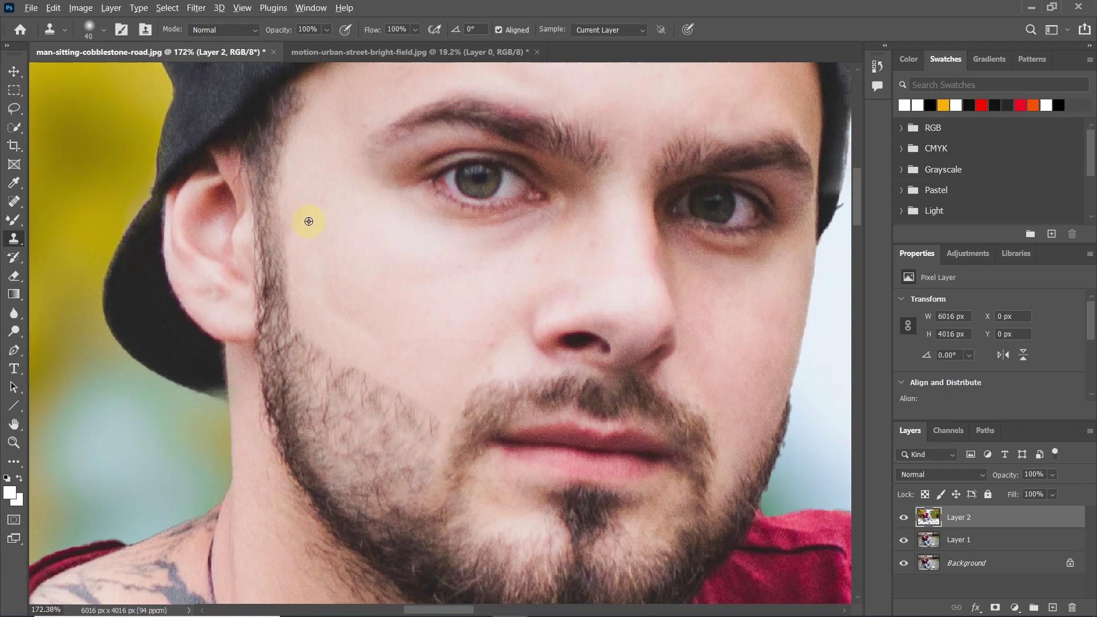
{"action": "left_click_drag", "start_coordinate": [300, 230], "coordinate": [303, 282]}
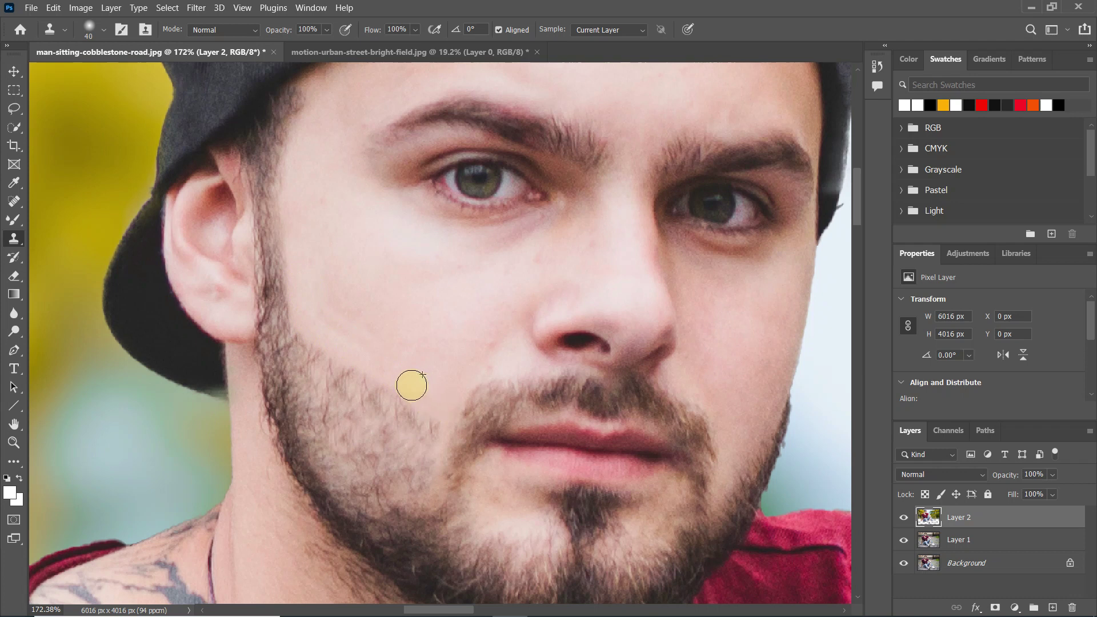
- Soften the Clone Stamp further and clone cheek skin along the beard line toward the moustache to clean its edge
{"action": "right_click", "coordinate": [373, 338]}
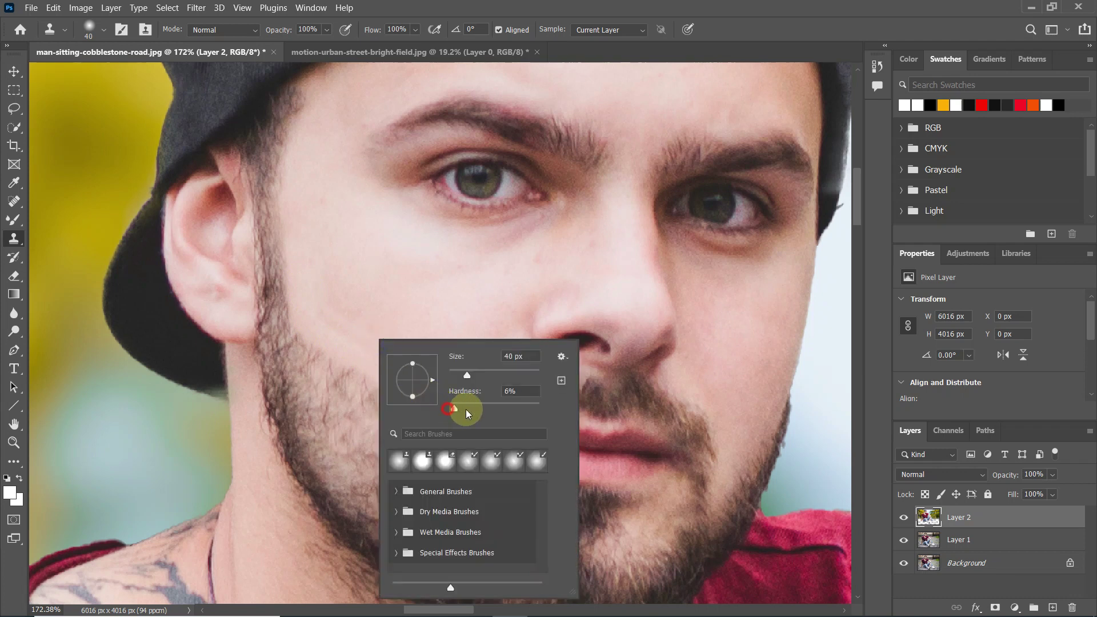
{"action": "left_click", "coordinate": [389, 6]}
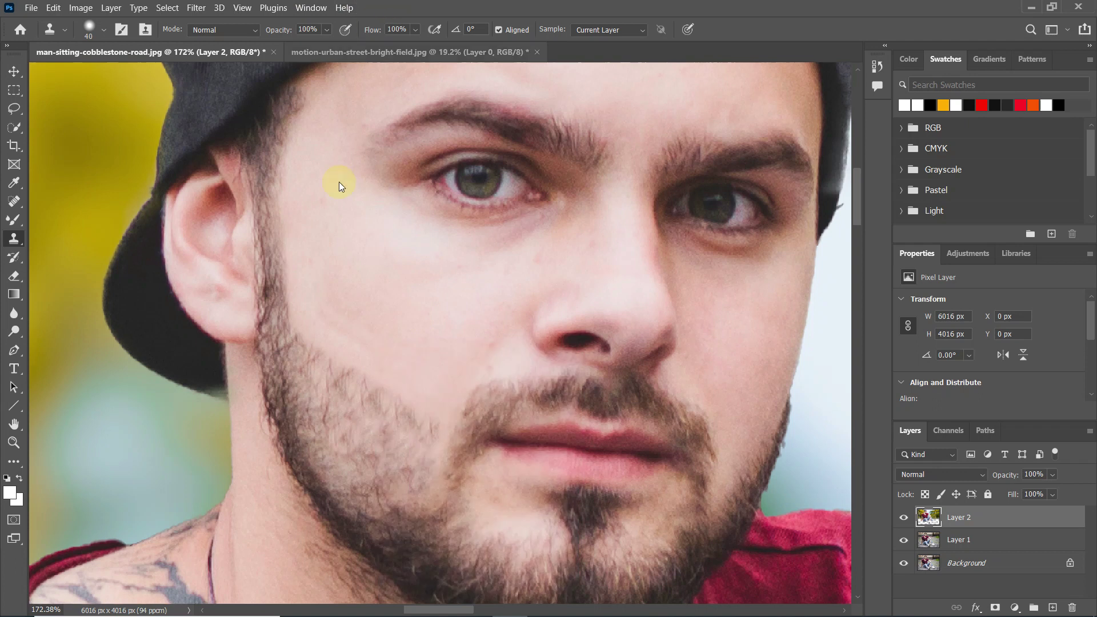
{"action": "left_click", "coordinate": [310, 268], "text": "alt"}
{"action": "left_click_drag", "start_coordinate": [309, 323], "coordinate": [333, 341]}
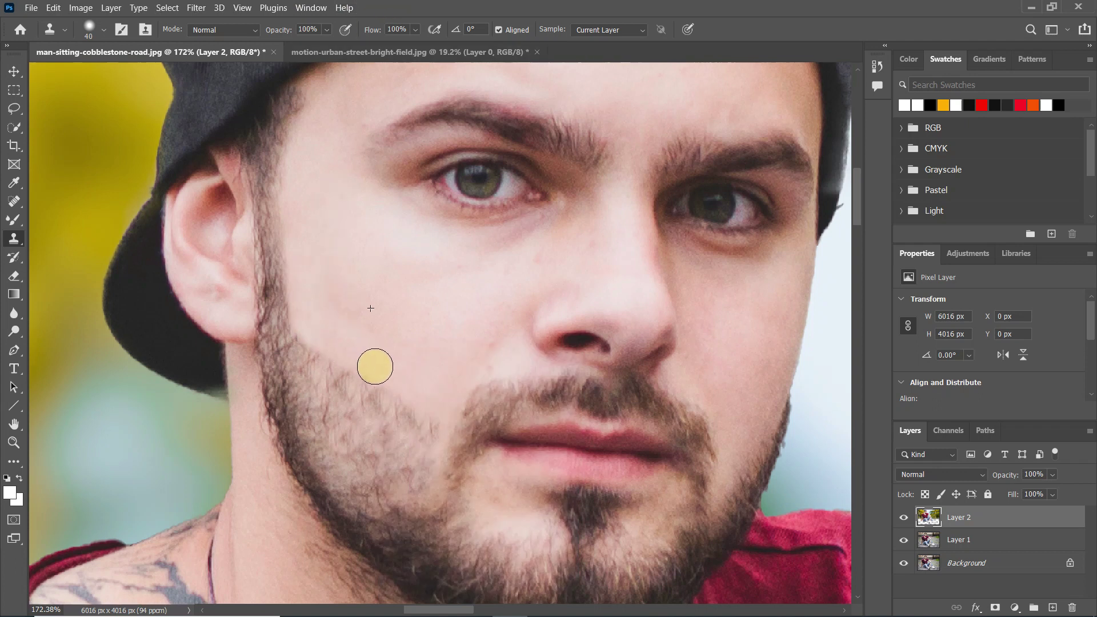
{"action": "left_click_drag", "start_coordinate": [436, 399], "coordinate": [464, 451]}
{"action": "left_click", "coordinate": [434, 351], "text": "alt"}
{"action": "left_click_drag", "start_coordinate": [14, 219], "coordinate": [45, 220]}
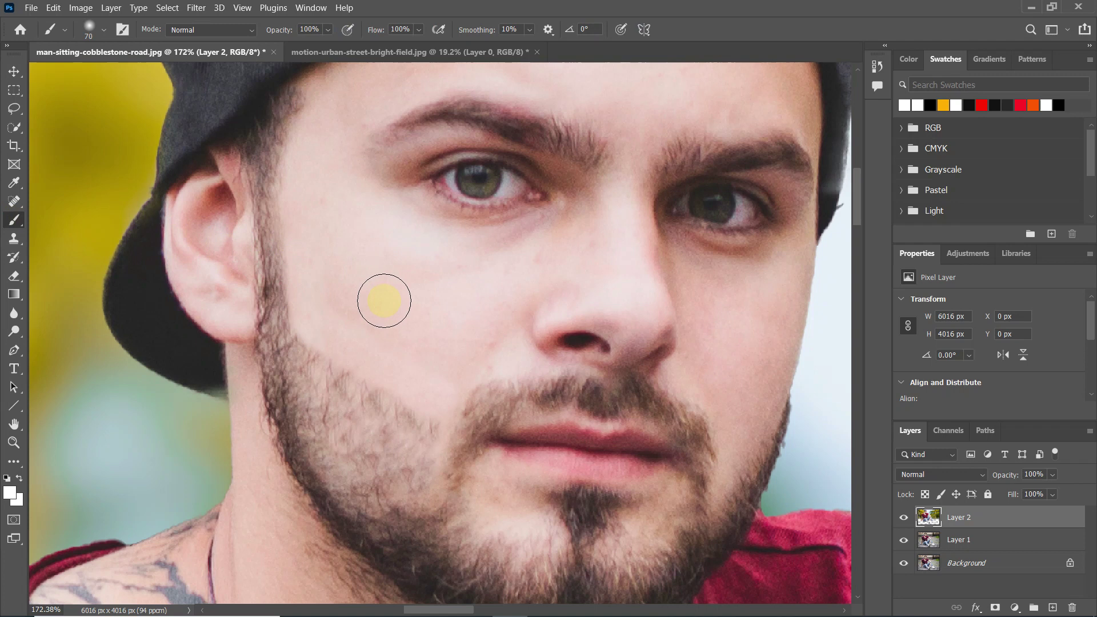
{"action": "left_click", "coordinate": [383, 300]}
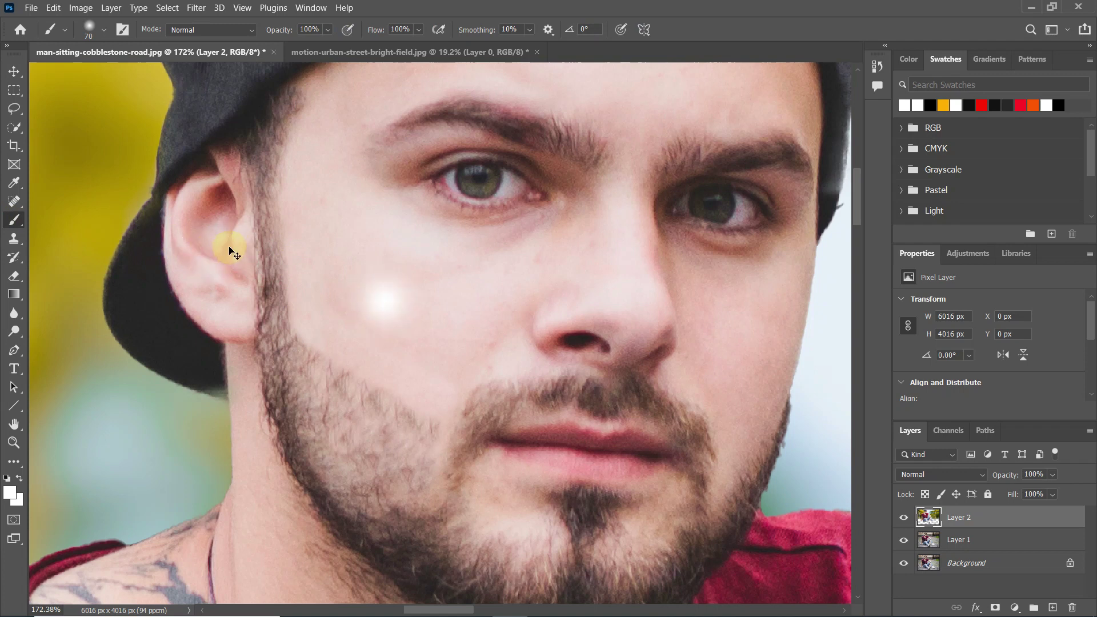
{"action": "key", "text": "ctrl+z"}
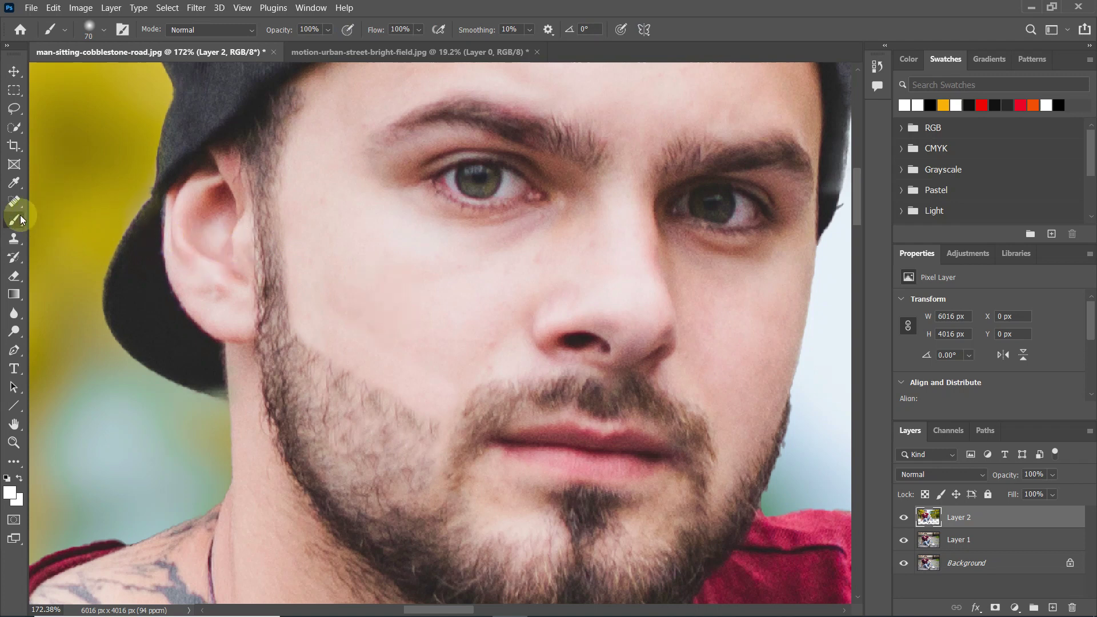
- Smooth the skin on the man's cheeks, nose and forehead with the Mixer Brush, using a smaller brush for the tighter areas
{"action": "left_click_drag", "start_coordinate": [22, 219], "coordinate": [22, 219]}
{"action": "left_click", "coordinate": [82, 259]}
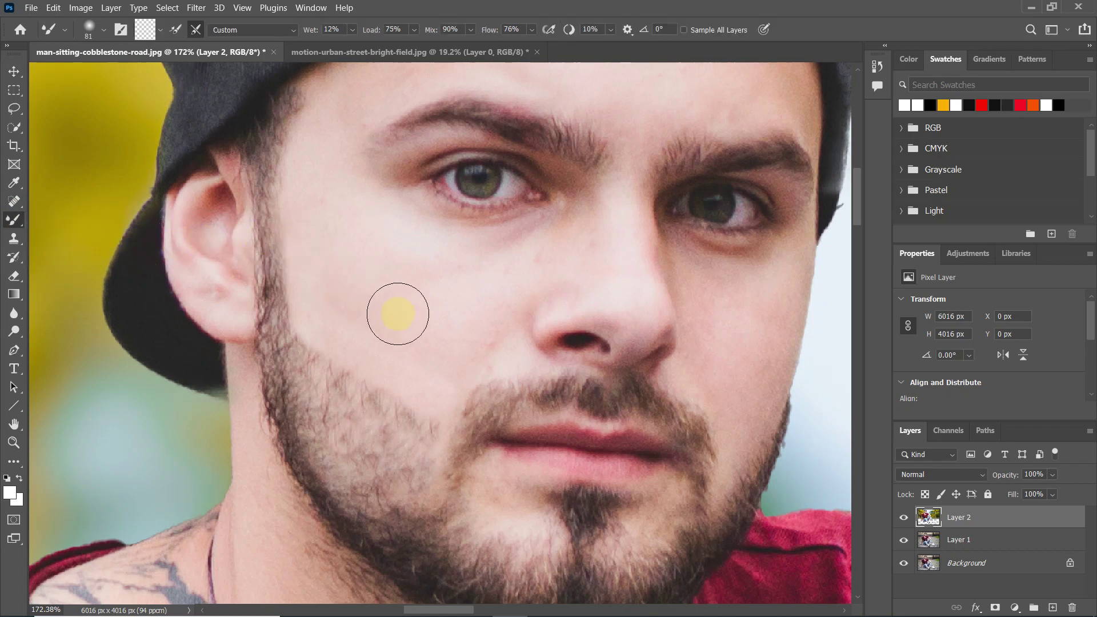
{"action": "mouse_move", "coordinate": [534, 246]}
{"action": "left_mouse_down"}
{"action": "mouse_move", "coordinate": [513, 290]}
{"action": "mouse_move", "coordinate": [468, 337]}
{"action": "mouse_move", "coordinate": [350, 275]}
{"action": "mouse_move", "coordinate": [387, 257]}
{"action": "mouse_move", "coordinate": [374, 335]}
{"action": "mouse_move", "coordinate": [358, 325]}
{"action": "left_mouse_up"}
{"action": "mouse_move", "coordinate": [318, 264]}
{"action": "left_mouse_down"}
{"action": "mouse_move", "coordinate": [409, 149]}
{"action": "mouse_move", "coordinate": [365, 181]}
{"action": "mouse_move", "coordinate": [348, 162]}
{"action": "mouse_move", "coordinate": [477, 110]}
{"action": "mouse_move", "coordinate": [695, 112]}
{"action": "mouse_move", "coordinate": [641, 166]}
{"action": "mouse_move", "coordinate": [514, 162]}
{"action": "mouse_move", "coordinate": [690, 171]}
{"action": "mouse_move", "coordinate": [705, 186]}
{"action": "mouse_move", "coordinate": [752, 157]}
{"action": "mouse_move", "coordinate": [703, 127]}
{"action": "mouse_move", "coordinate": [736, 138]}
{"action": "mouse_move", "coordinate": [570, 114]}
{"action": "mouse_move", "coordinate": [636, 103]}
{"action": "mouse_move", "coordinate": [636, 133]}
{"action": "left_mouse_up"}
{"action": "key", "text": "["}
{"action": "key", "text": "space"}
{"action": "left_click_drag", "start_coordinate": [636, 215], "coordinate": [470, 88]}
{"action": "mouse_move", "coordinate": [432, 218]}
{"action": "left_mouse_down"}
{"action": "mouse_move", "coordinate": [379, 240]}
{"action": "mouse_move", "coordinate": [428, 206]}
{"action": "left_mouse_up"}
{"action": "mouse_move", "coordinate": [545, 265]}
{"action": "left_mouse_down"}
{"action": "mouse_move", "coordinate": [559, 289]}
{"action": "mouse_move", "coordinate": [548, 318]}
{"action": "mouse_move", "coordinate": [578, 360]}
{"action": "mouse_move", "coordinate": [607, 277]}
{"action": "mouse_move", "coordinate": [588, 400]}
{"action": "mouse_move", "coordinate": [622, 274]}
{"action": "mouse_move", "coordinate": [596, 278]}
{"action": "mouse_move", "coordinate": [534, 237]}
{"action": "mouse_move", "coordinate": [544, 247]}
{"action": "mouse_move", "coordinate": [480, 276]}
{"action": "mouse_move", "coordinate": [474, 201]}
{"action": "mouse_move", "coordinate": [443, 257]}
{"action": "mouse_move", "coordinate": [462, 203]}
{"action": "left_mouse_up"}
- Blend the skin on the side of the neck below the beard with the 70 px Mixer Brush
{"action": "mouse_move", "coordinate": [455, 433]}
{"action": "left_mouse_down"}
{"action": "mouse_move", "coordinate": [507, 276]}
{"action": "mouse_move", "coordinate": [519, 179]}
{"action": "left_mouse_up"}
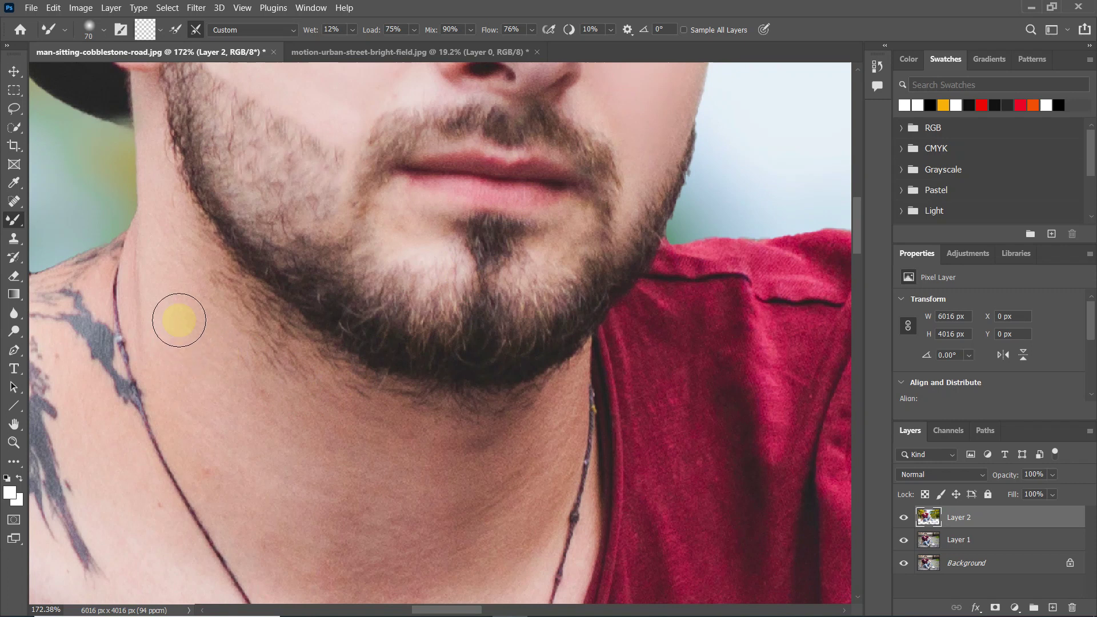
{"action": "mouse_move", "coordinate": [299, 449]}
{"action": "left_mouse_down"}
{"action": "mouse_move", "coordinate": [180, 326]}
{"action": "mouse_move", "coordinate": [237, 475]}
{"action": "mouse_move", "coordinate": [234, 507]}
{"action": "mouse_move", "coordinate": [285, 516]}
{"action": "left_mouse_up"}
{"action": "mouse_move", "coordinate": [287, 512]}
{"action": "left_mouse_down"}
{"action": "mouse_move", "coordinate": [176, 363]}
{"action": "mouse_move", "coordinate": [292, 446]}
{"action": "mouse_move", "coordinate": [159, 196]}
{"action": "left_mouse_up"}
{"action": "mouse_move", "coordinate": [174, 240]}
{"action": "left_mouse_down"}
{"action": "mouse_move", "coordinate": [212, 300]}
{"action": "mouse_move", "coordinate": [174, 227]}
{"action": "mouse_move", "coordinate": [212, 437]}
{"action": "left_mouse_up"}
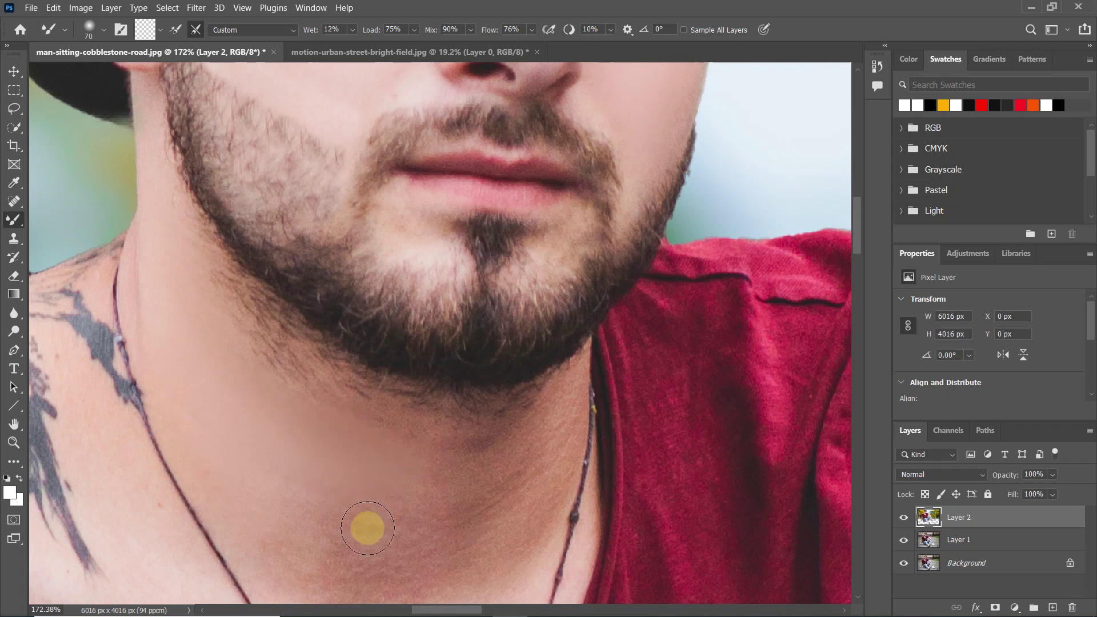
- Enlarge the Mixer Brush to 100 px and smooth the shaded skin on the throat between the necklace cords
{"action": "left_click_drag", "start_coordinate": [367, 527], "coordinate": [335, 411]}
{"action": "key", "text": "bracketright"}
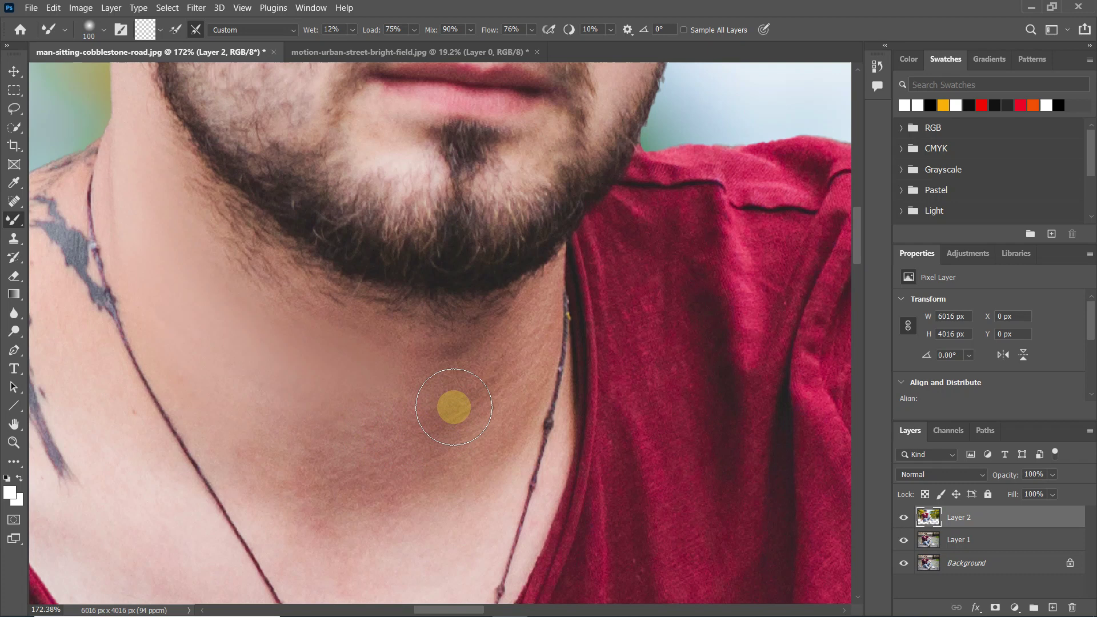
{"action": "key", "text": "bracketright"}
{"action": "key", "text": "bracketright"}
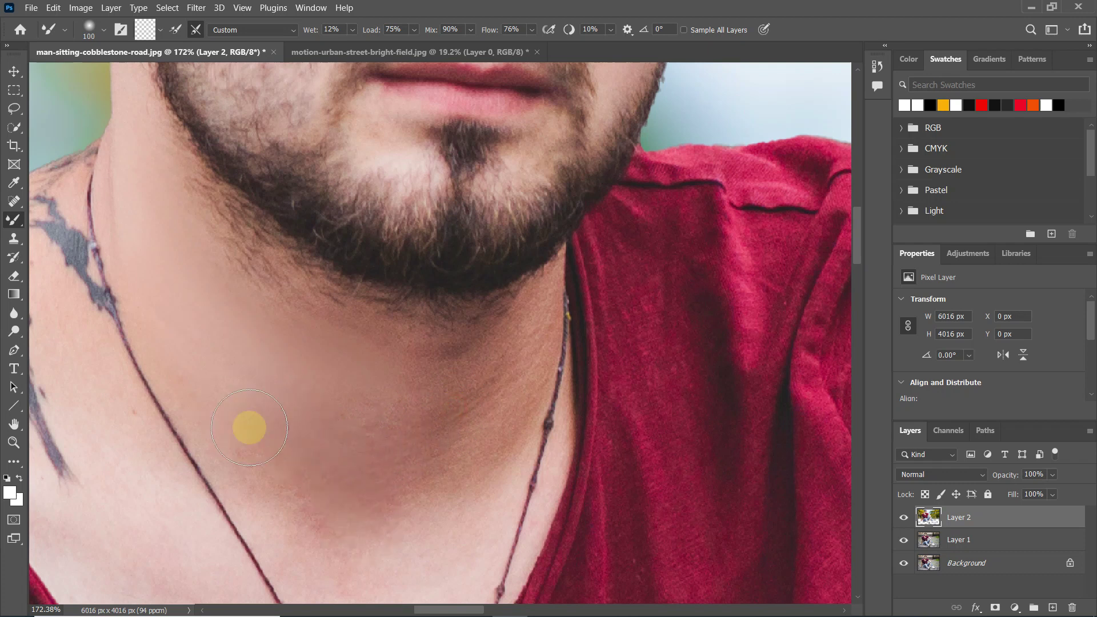
{"action": "left_click", "coordinate": [490, 362]}
{"action": "left_click", "coordinate": [482, 360]}
{"action": "left_click", "coordinate": [514, 350]}
{"action": "mouse_move", "coordinate": [458, 350]}
{"action": "left_mouse_down"}
{"action": "mouse_move", "coordinate": [234, 262]}
{"action": "mouse_move", "coordinate": [195, 229]}
{"action": "left_mouse_up"}
- Blend the lower throat shadow into the upper chest skin inside the necklace with the Mixer Brush
{"action": "left_click_drag", "start_coordinate": [350, 396], "coordinate": [491, 391]}
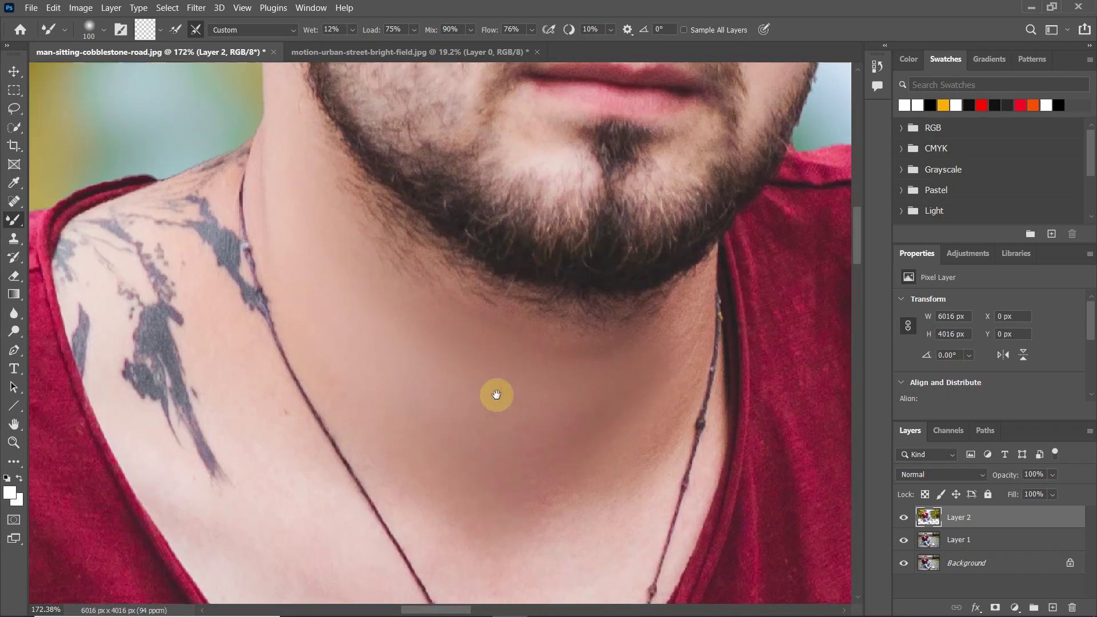
{"action": "left_click_drag", "start_coordinate": [489, 490], "coordinate": [392, 323]}
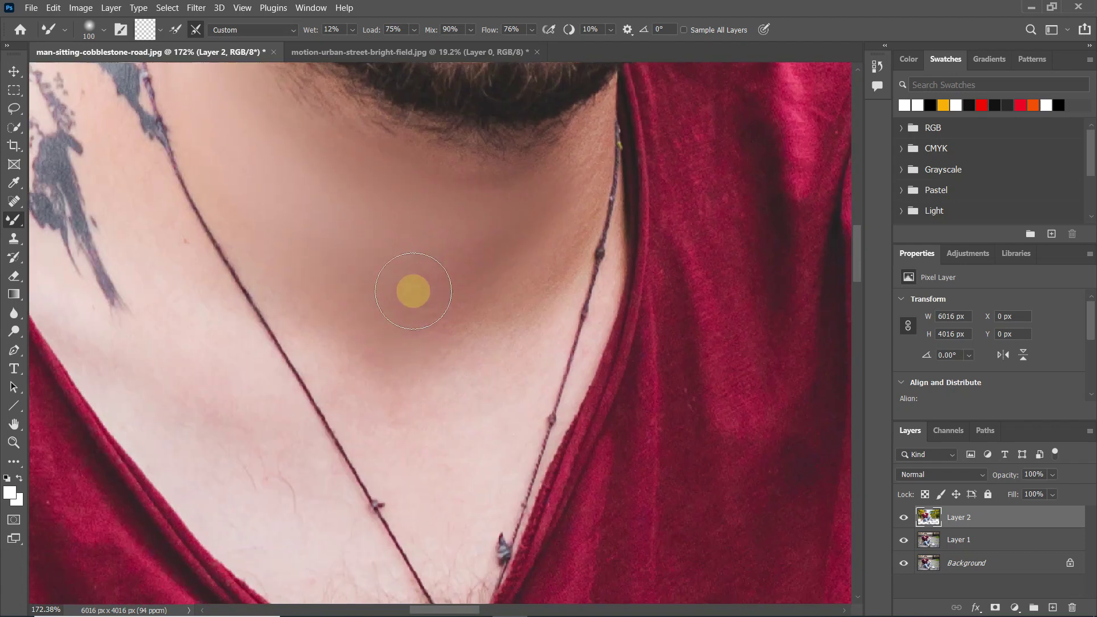
{"action": "left_click", "coordinate": [391, 388]}
{"action": "left_click", "coordinate": [563, 228]}
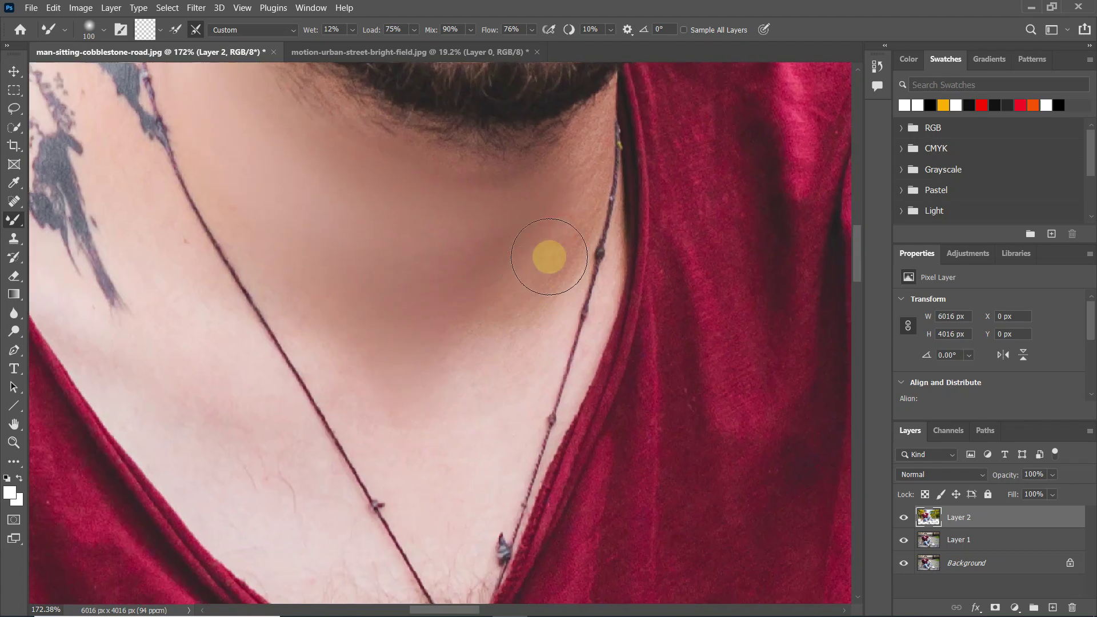
{"action": "scroll", "coordinate": [423, 342], "scroll_direction": "down", "scroll_amount": 2}
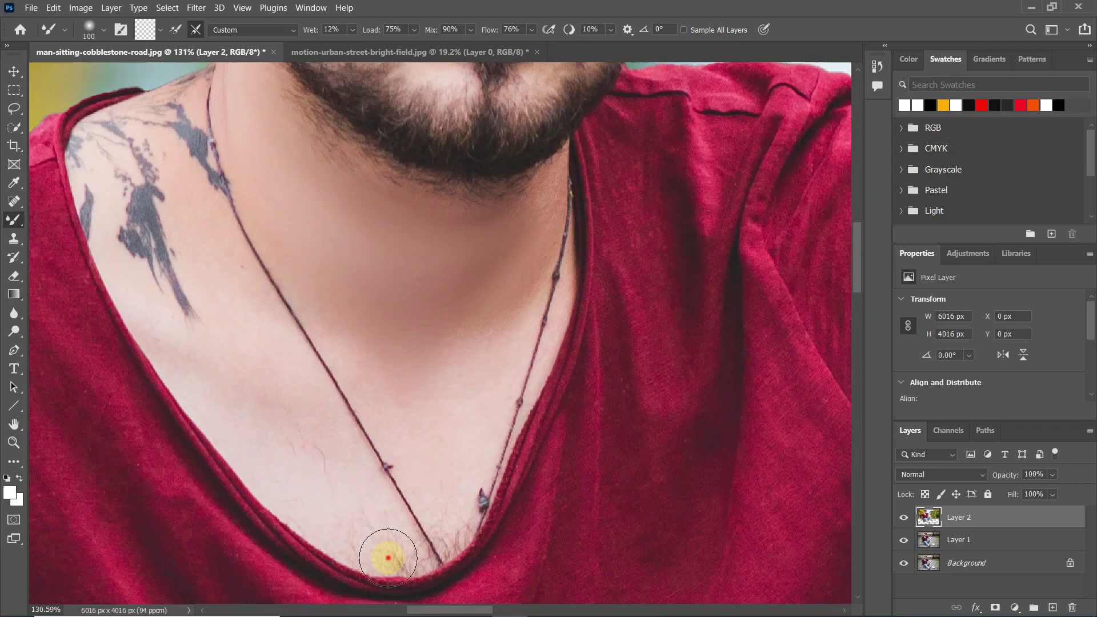
{"action": "scroll", "coordinate": [274, 281], "scroll_direction": "down", "scroll_amount": 4}
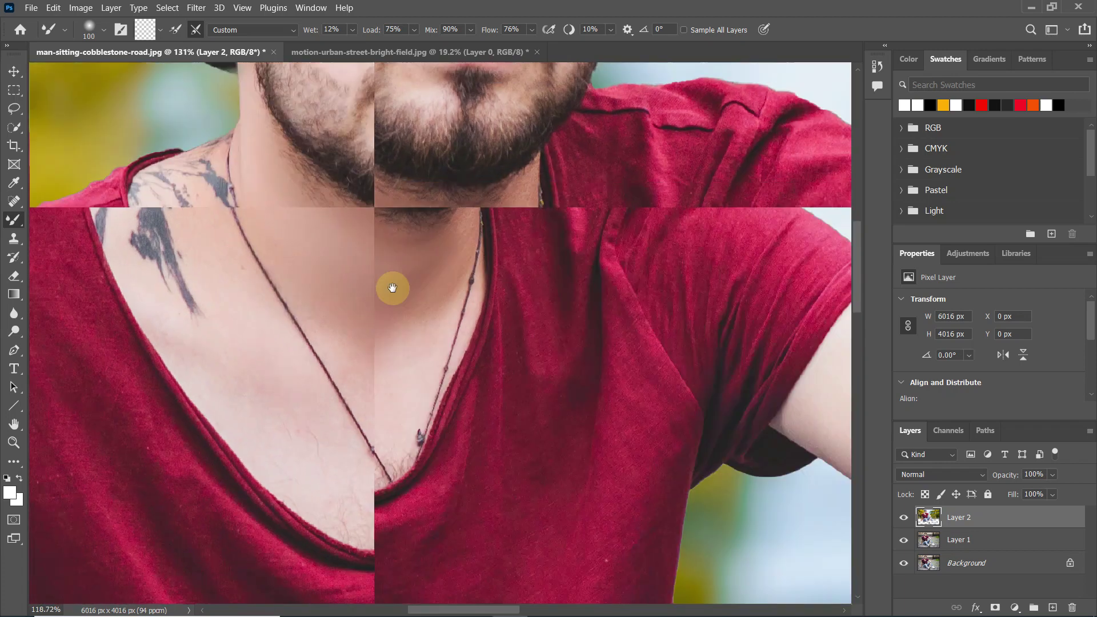
- Open the Reduce Noise filter for Layer 2
{"action": "left_click_drag", "start_coordinate": [392, 286], "coordinate": [375, 460]}
{"action": "left_click_drag", "start_coordinate": [412, 359], "coordinate": [406, 440]}
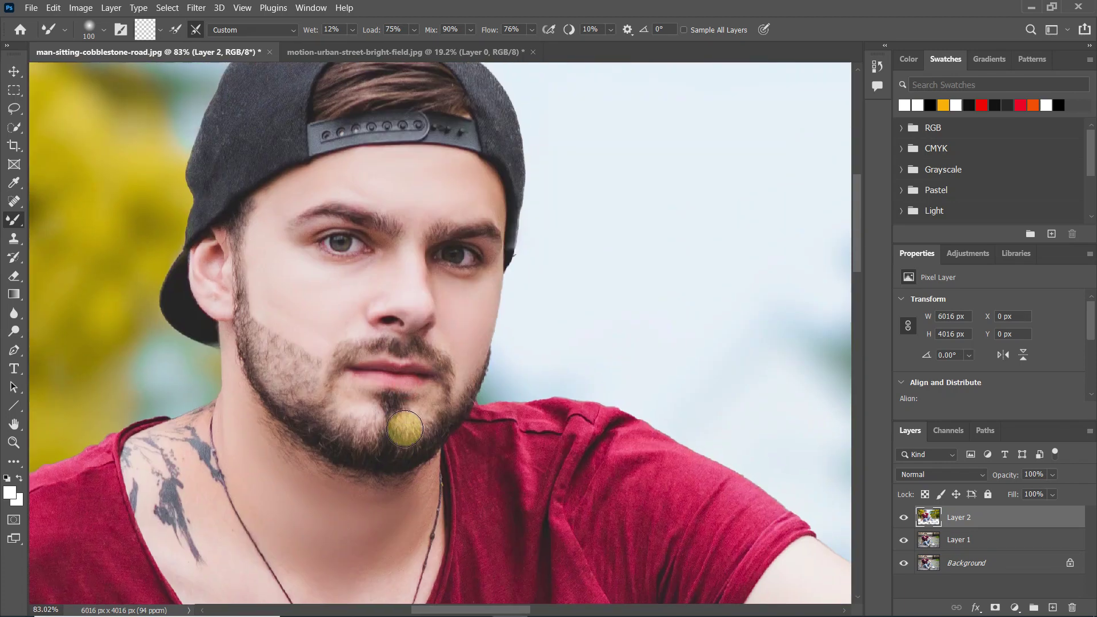
{"action": "scroll", "coordinate": [403, 417], "scroll_direction": "up", "scroll_amount": 5}
{"action": "scroll", "coordinate": [402, 374], "scroll_direction": "up", "scroll_amount": 2}
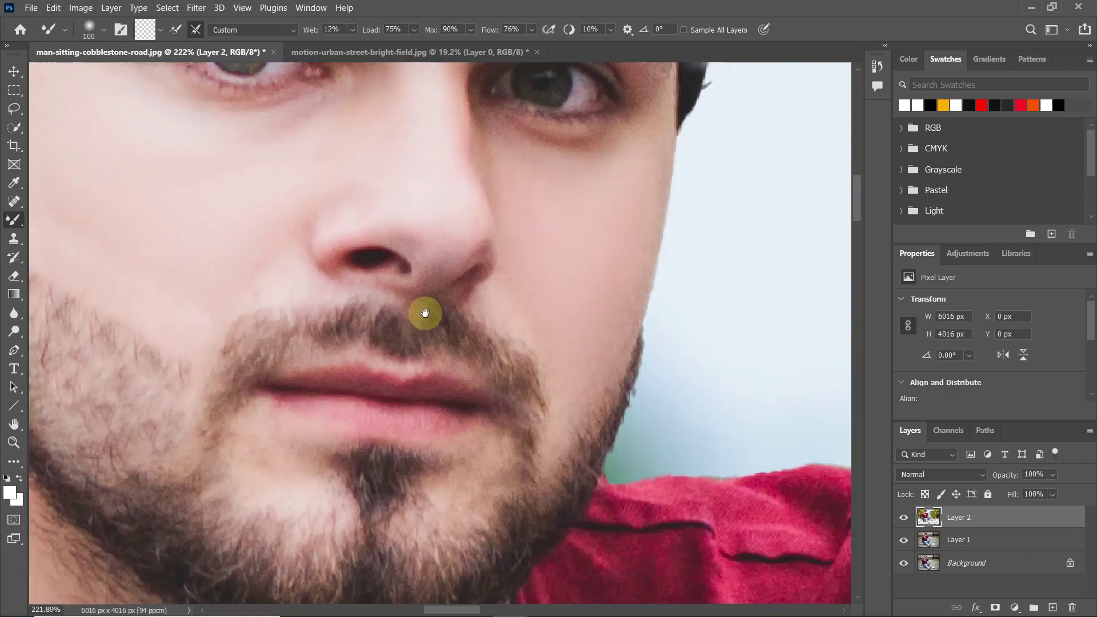
{"action": "left_click_drag", "start_coordinate": [421, 313], "coordinate": [451, 523]}
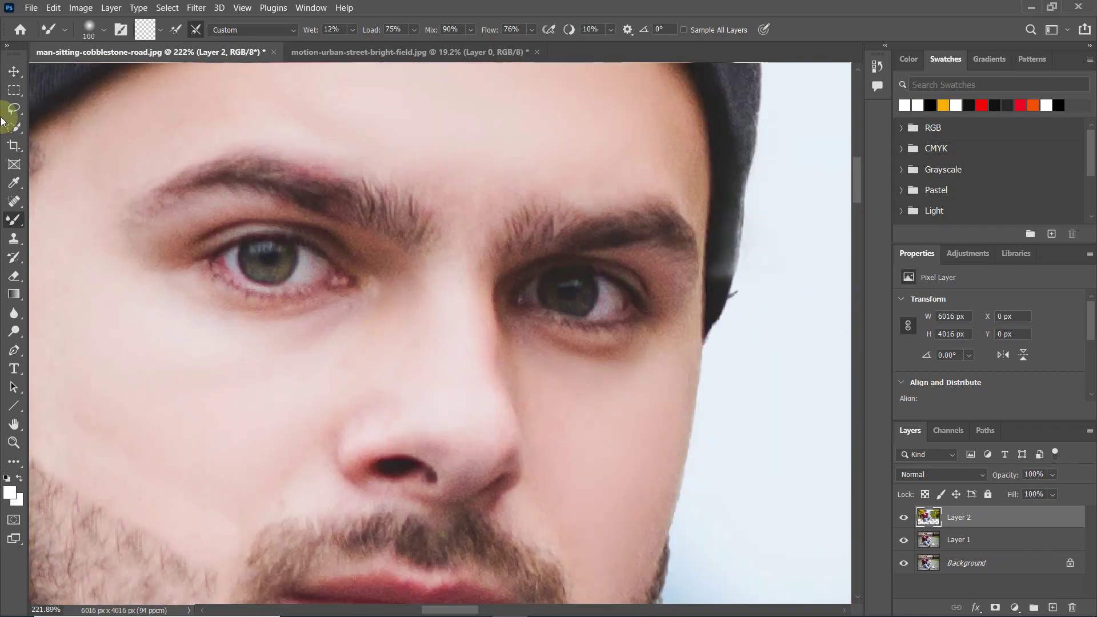
{"action": "left_click", "coordinate": [14, 74]}
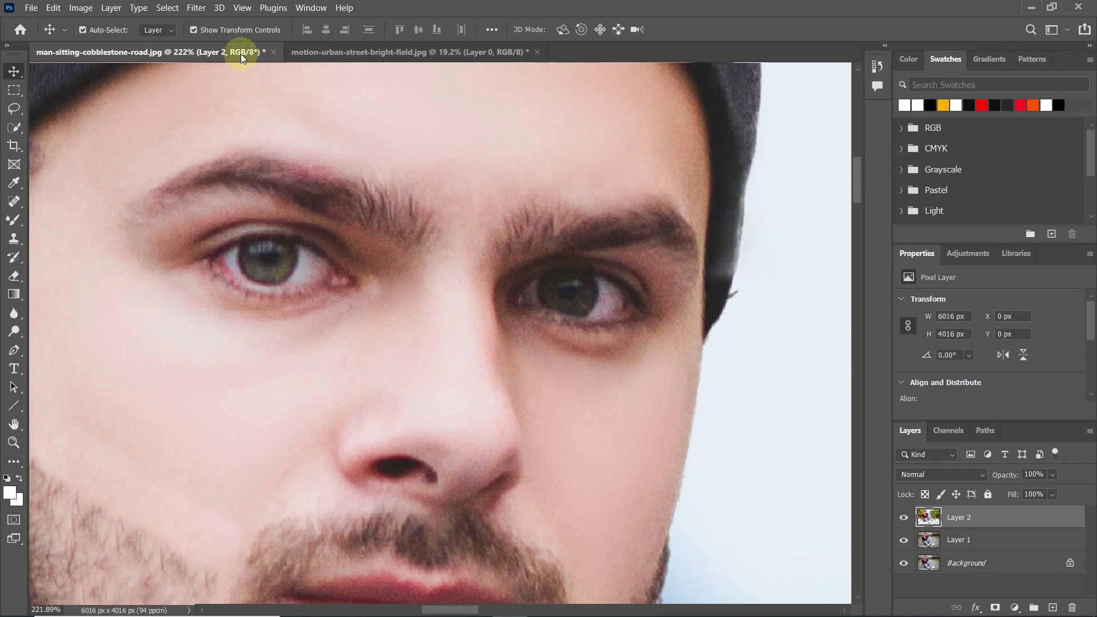
{"action": "left_click", "coordinate": [196, 7]}
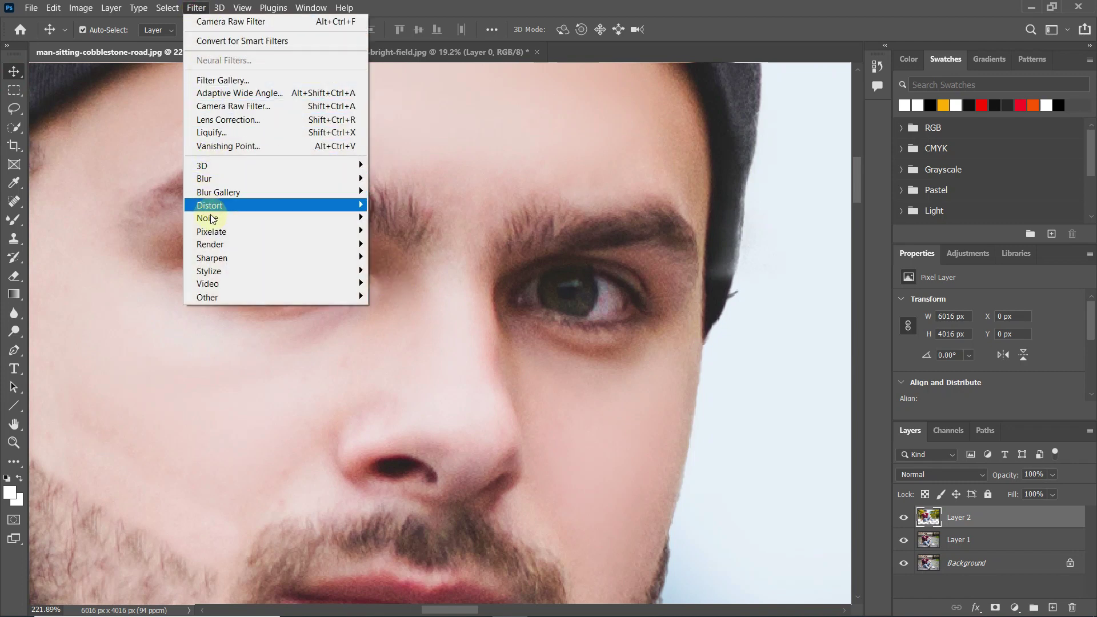
{"action": "mouse_move", "coordinate": [210, 219]}
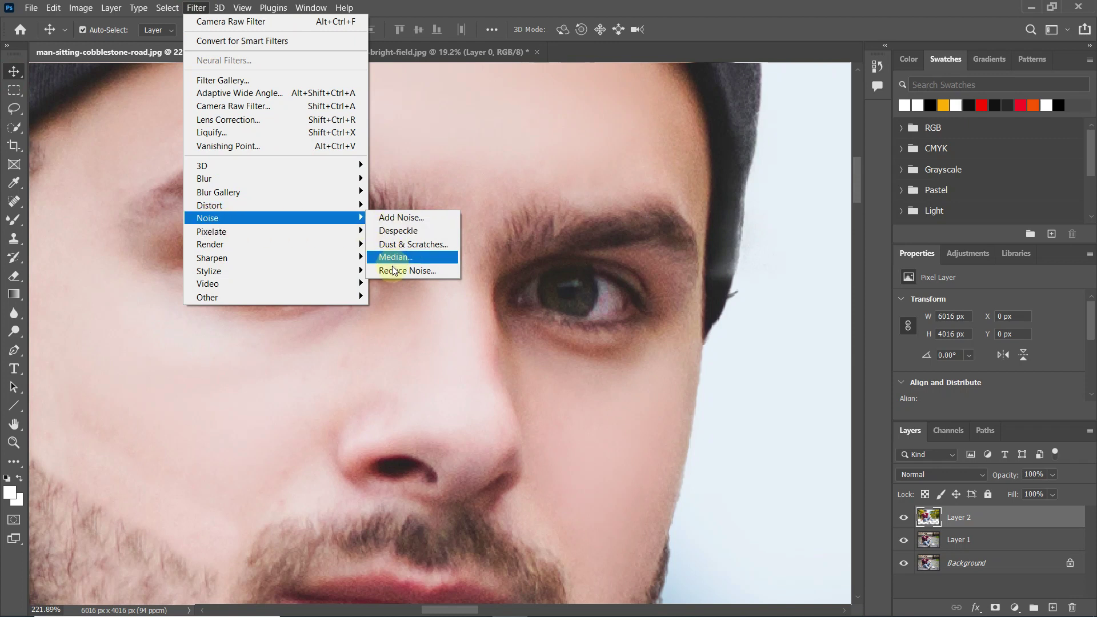
{"action": "left_click", "coordinate": [420, 269]}
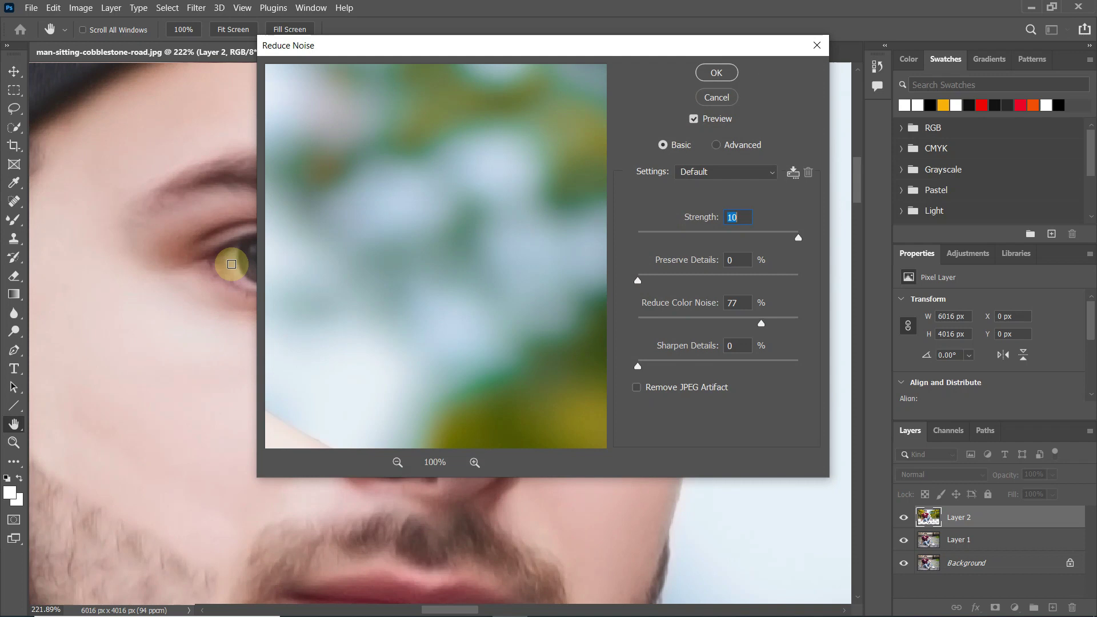
- Preview the noise reduction on the man's face, lower the filter strength slightly, and apply it to Layer 2
{"action": "left_click_drag", "start_coordinate": [232, 264], "coordinate": [217, 264]}
{"action": "left_click_drag", "start_coordinate": [430, 41], "coordinate": [607, 25]}
{"action": "left_click", "coordinate": [367, 245]}
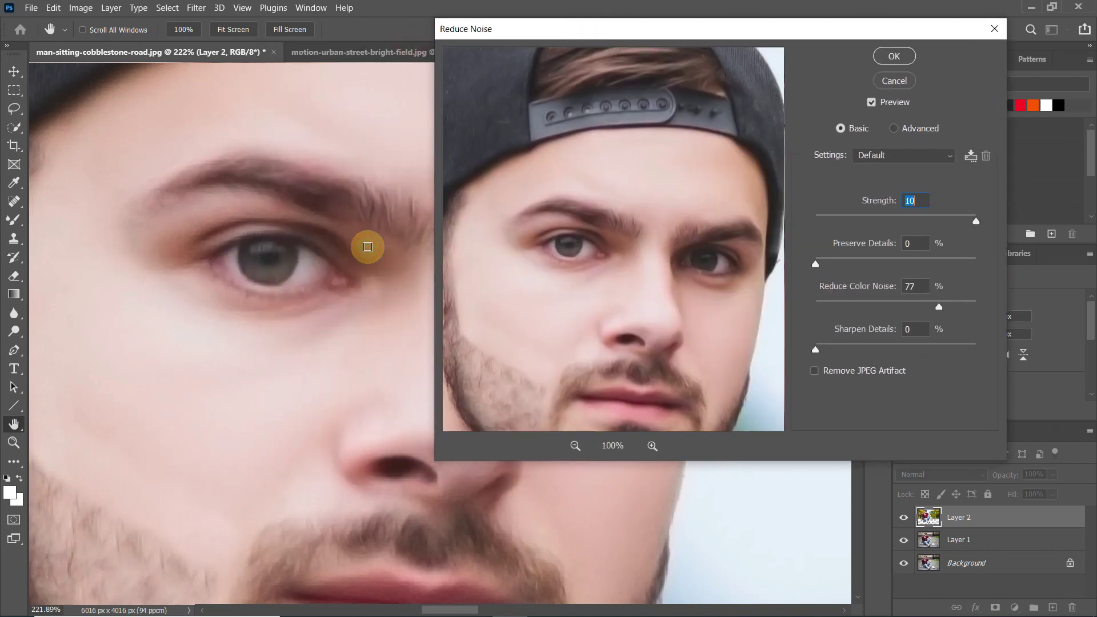
{"action": "mouse_move", "coordinate": [559, 278]}
{"action": "left_mouse_down"}
{"action": "mouse_move", "coordinate": [570, 284]}
{"action": "mouse_move", "coordinate": [540, 284]}
{"action": "left_mouse_up"}
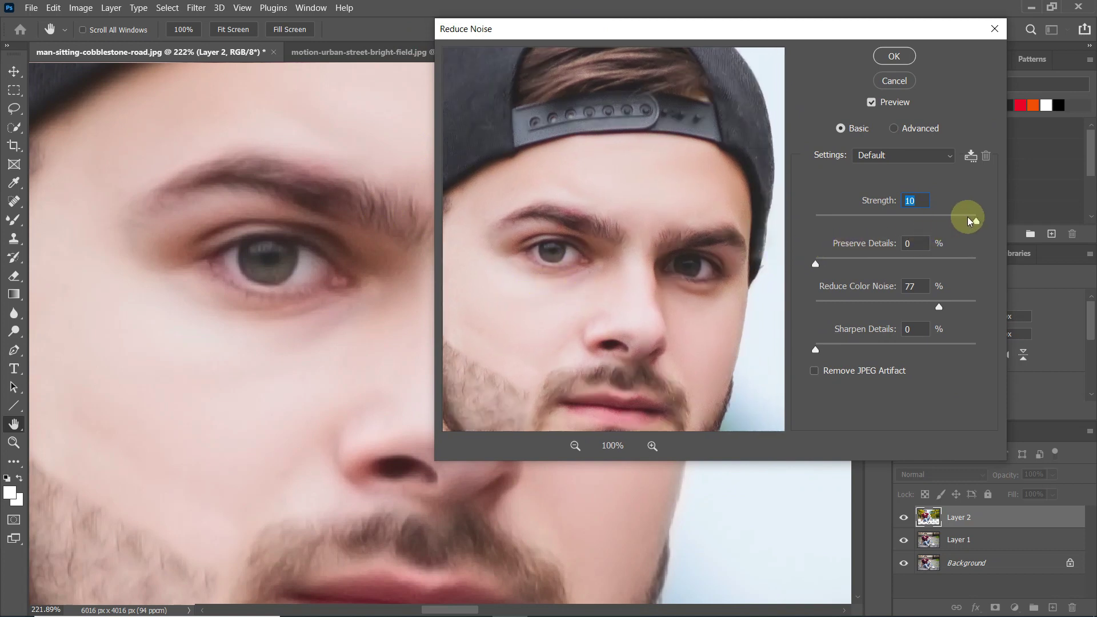
{"action": "left_click_drag", "start_coordinate": [980, 221], "coordinate": [946, 225]}
{"action": "left_click", "coordinate": [897, 64]}
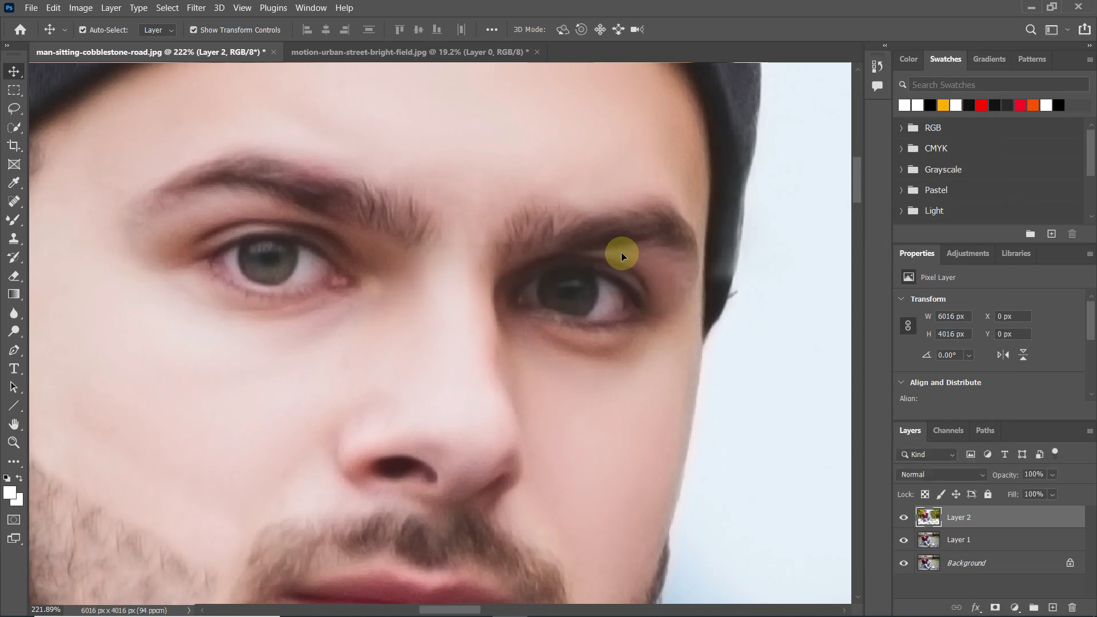
- Merge Layer 2 and Layer 1 into a single layer above the Background
{"action": "scroll", "coordinate": [621, 252], "scroll_direction": "down", "scroll_amount": 1}
{"action": "scroll", "coordinate": [622, 252], "scroll_direction": "down", "scroll_amount": 8}
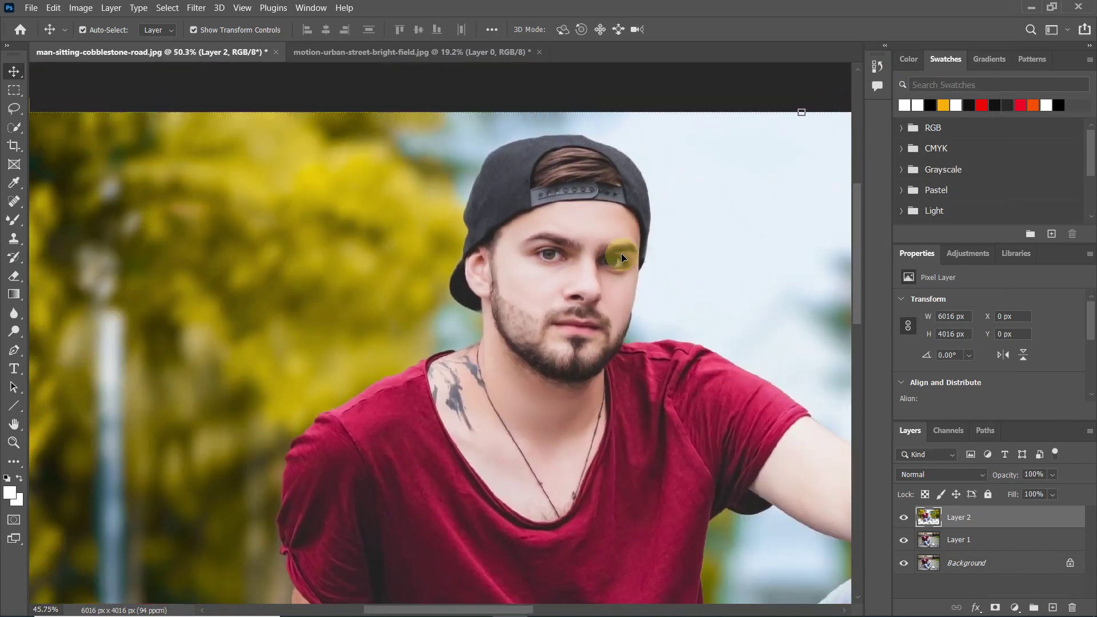
{"action": "scroll", "coordinate": [621, 253], "scroll_direction": "down", "scroll_amount": 3}
{"action": "left_click_drag", "start_coordinate": [654, 340], "coordinate": [525, 247]}
{"action": "scroll", "coordinate": [546, 256], "scroll_direction": "down", "scroll_amount": 3}
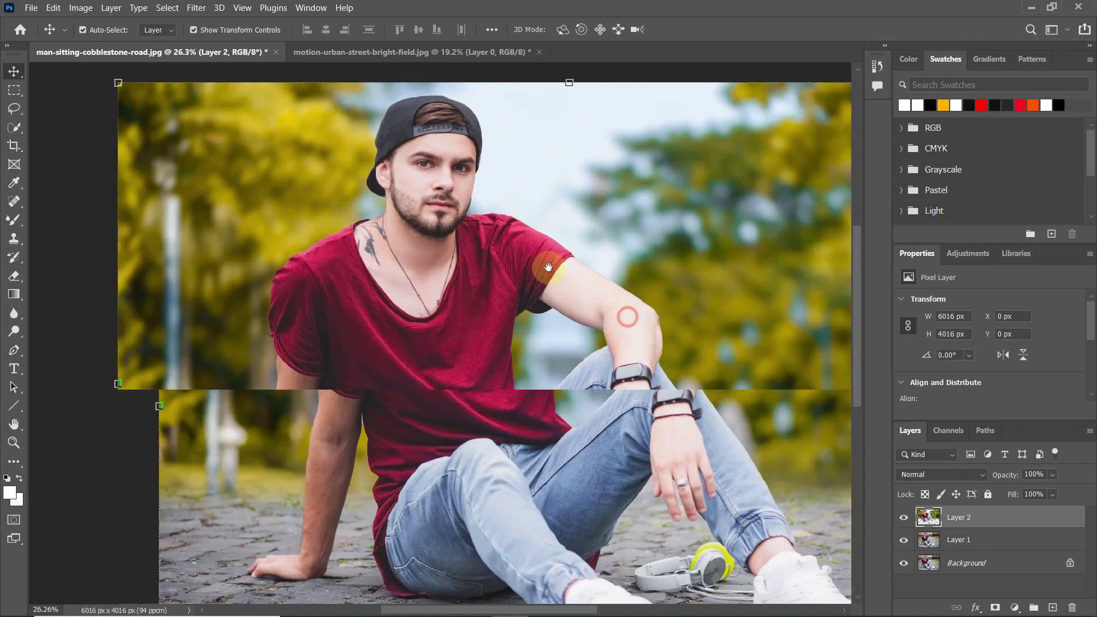
{"action": "scroll", "coordinate": [600, 291], "scroll_direction": "down", "scroll_amount": 1}
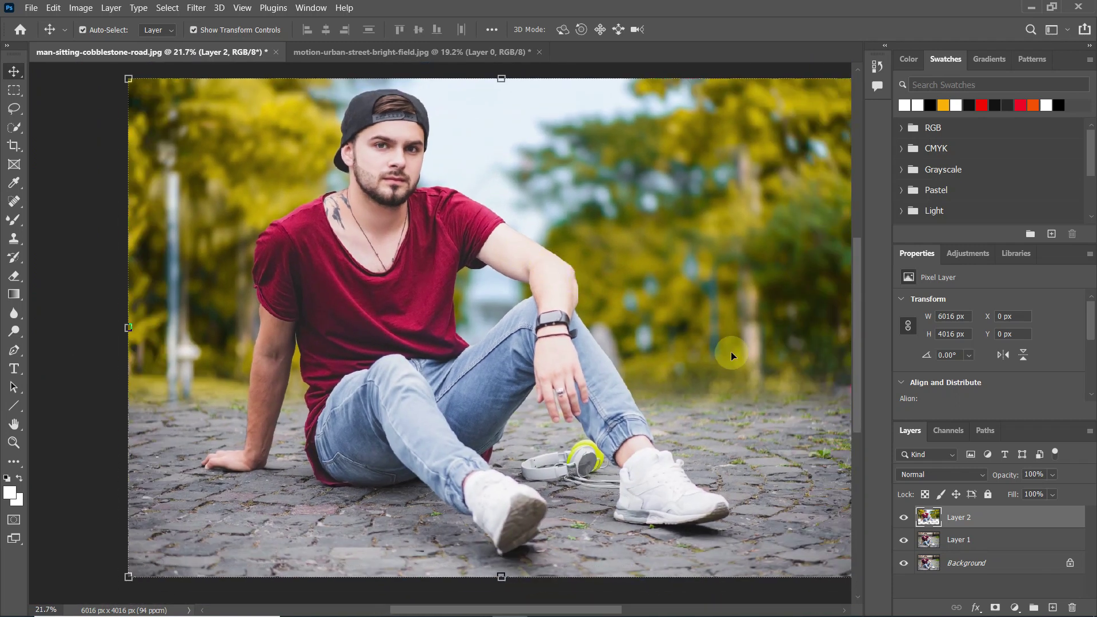
{"action": "left_click", "coordinate": [964, 542], "text": "shift"}
{"action": "key", "text": "ctrl+e"}
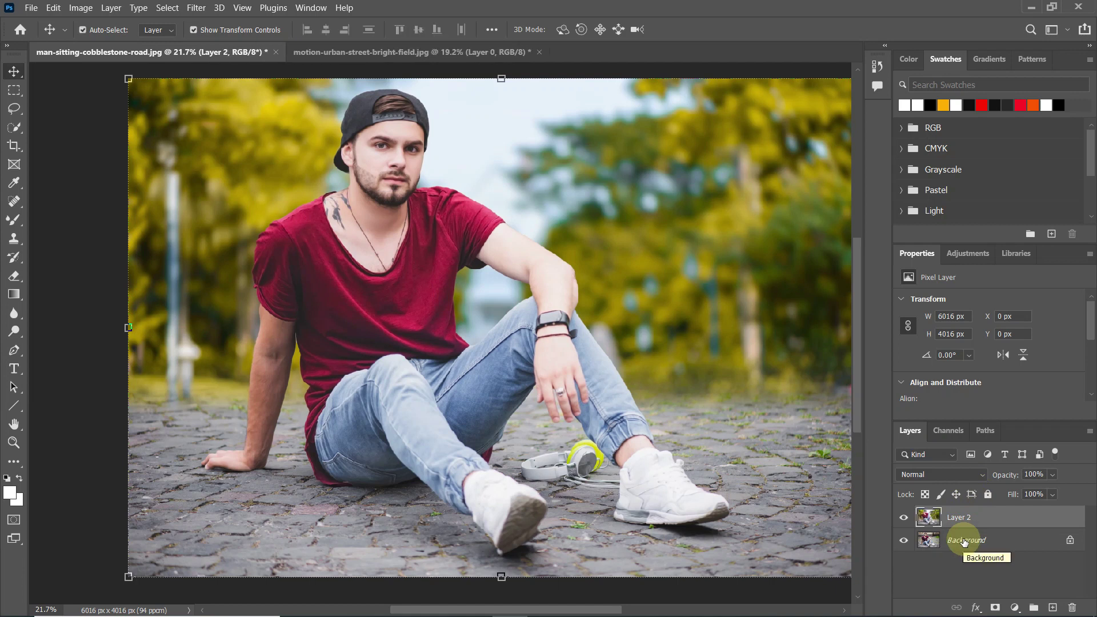
- Apply the Camera Raw Filter to the merged layer with the Portraits: Light Skin preset PL07 at an amount of 33
{"action": "left_click", "coordinate": [190, 8]}
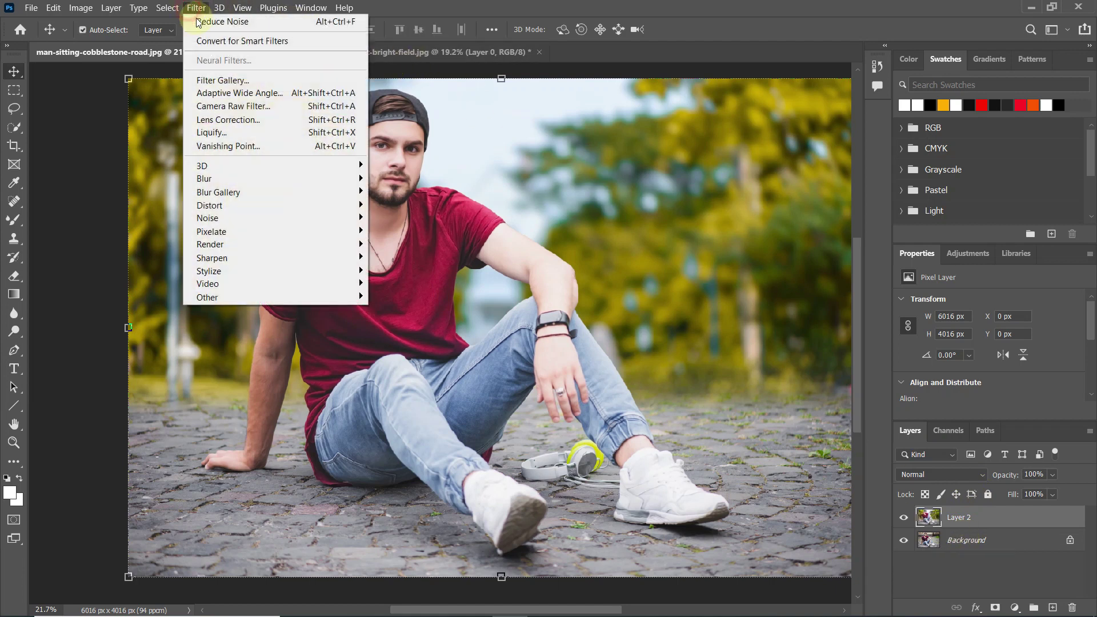
{"action": "left_click", "coordinate": [222, 106]}
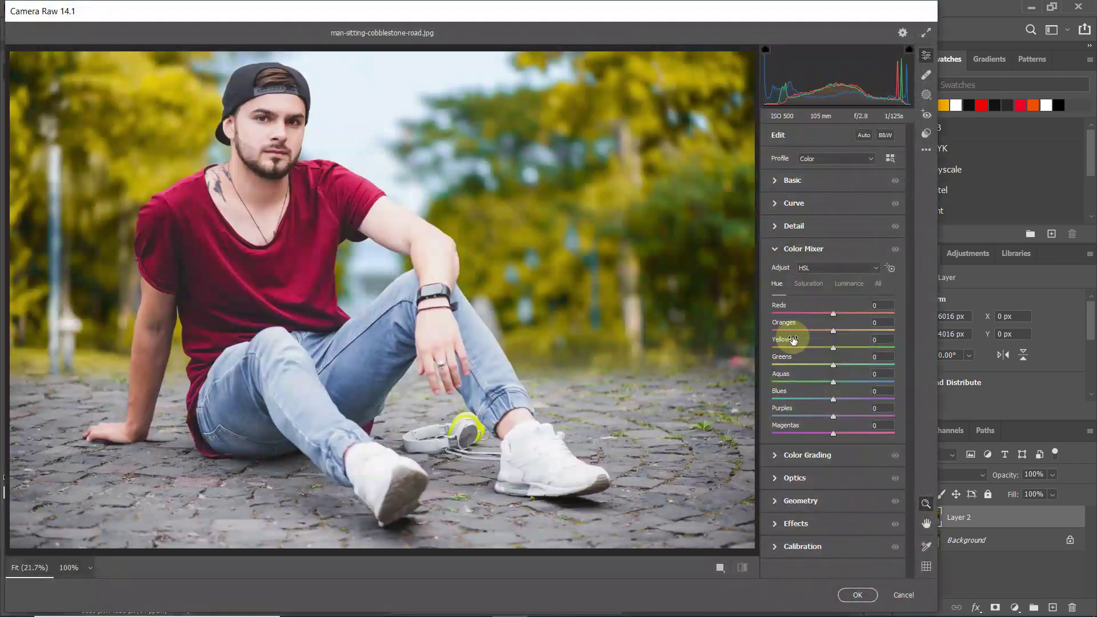
{"action": "left_click", "coordinate": [923, 136]}
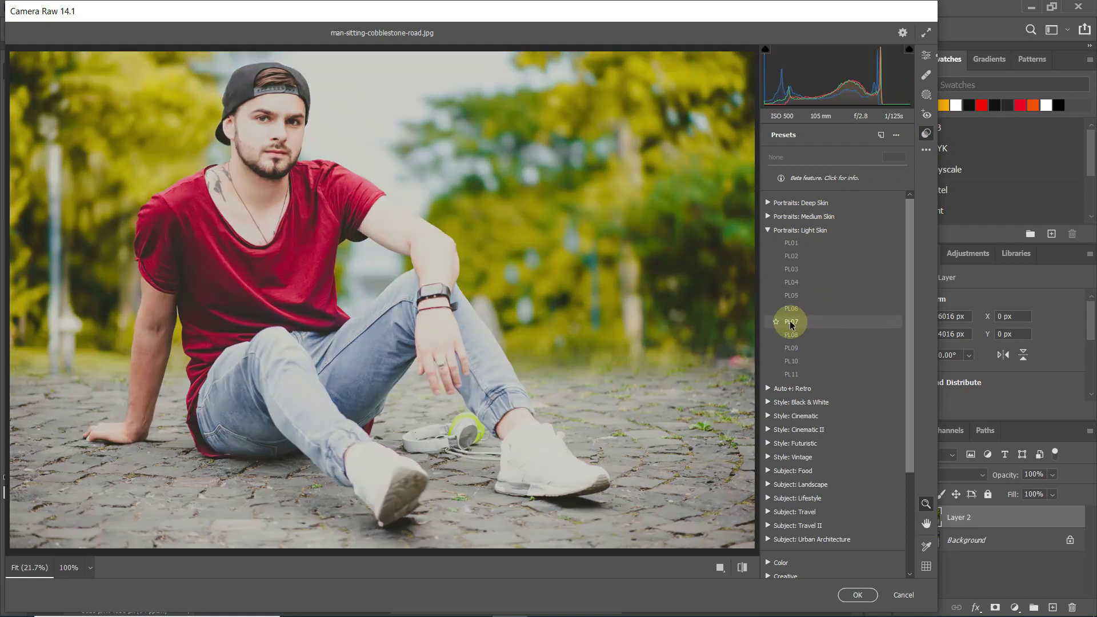
{"action": "left_click", "coordinate": [791, 323]}
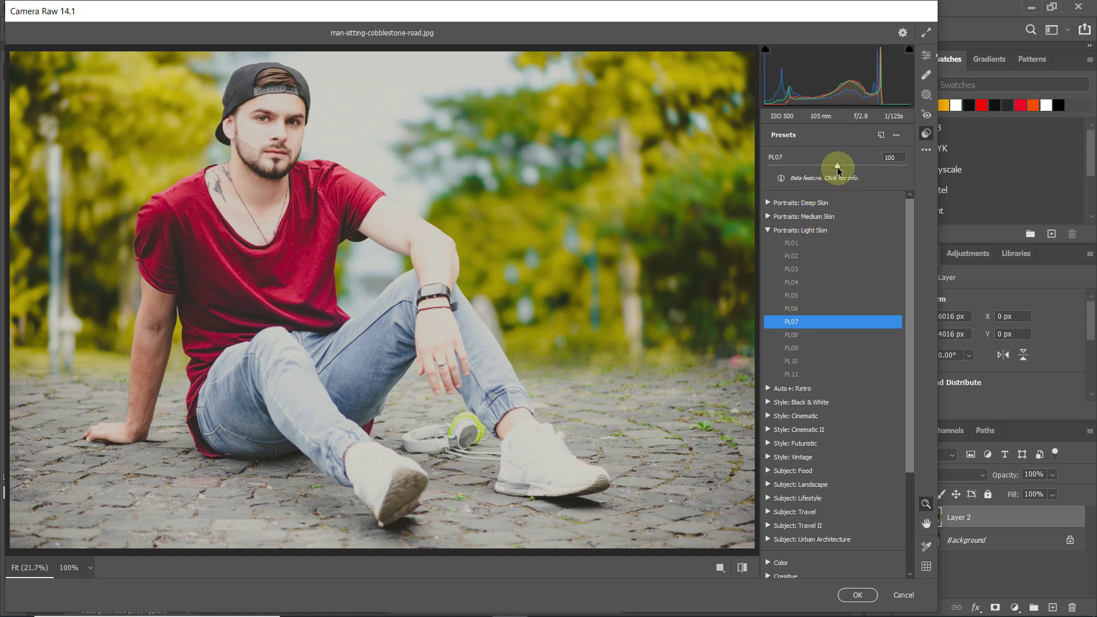
{"action": "left_click_drag", "start_coordinate": [827, 167], "coordinate": [791, 163]}
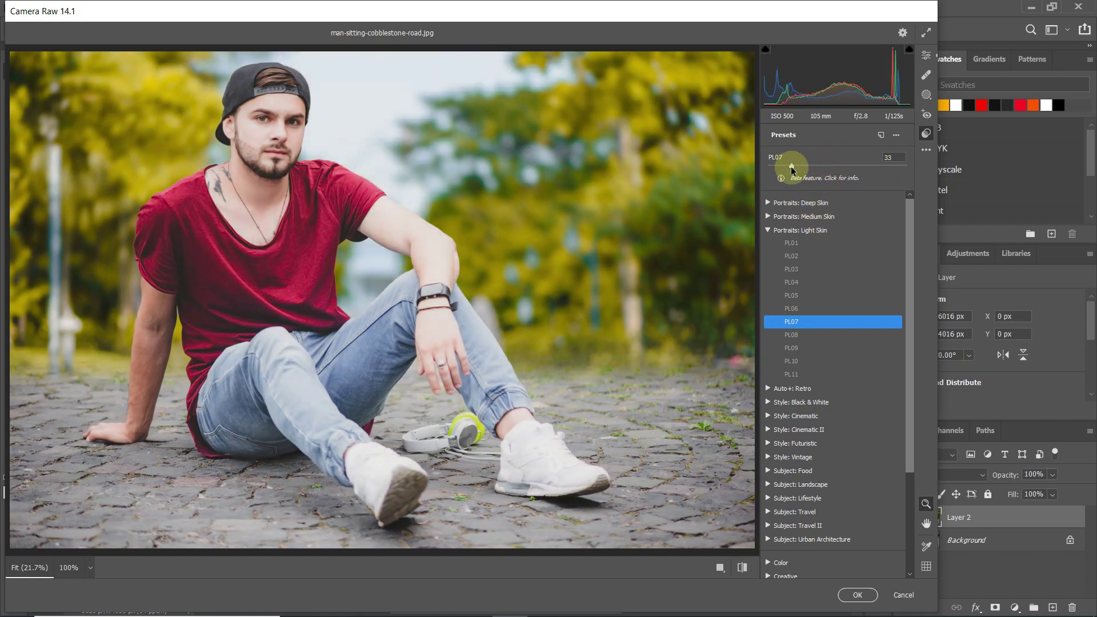
{"action": "left_click", "coordinate": [743, 567]}
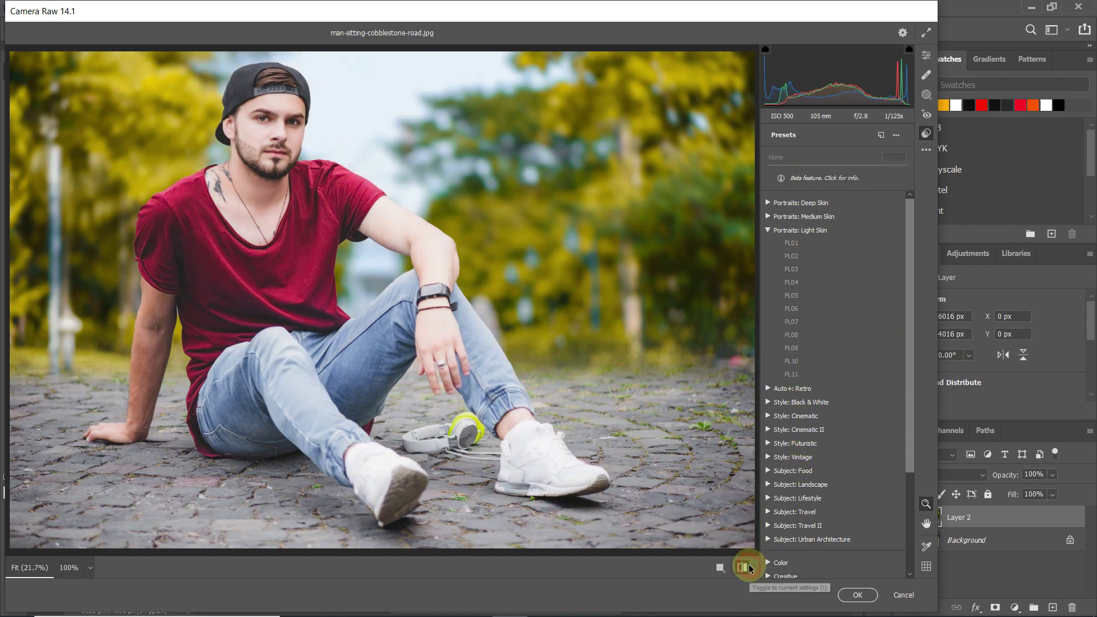
{"action": "left_click", "coordinate": [856, 594]}
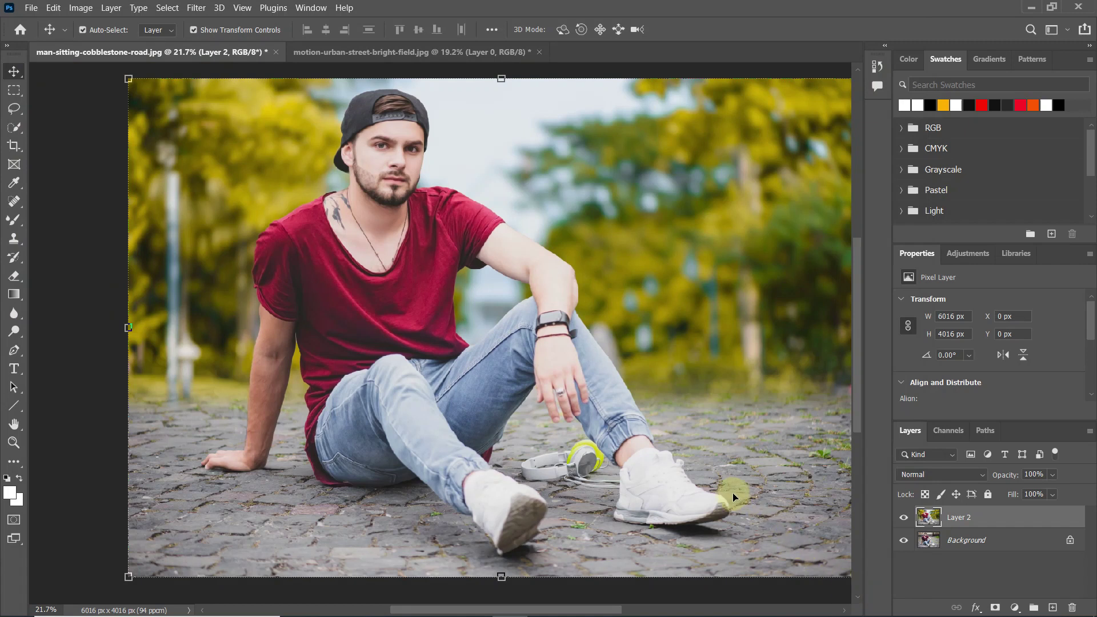
- Fit the whole image in view and compare the edited Layer 2 with the original Background photo
{"action": "key", "text": "ctrl+0"}
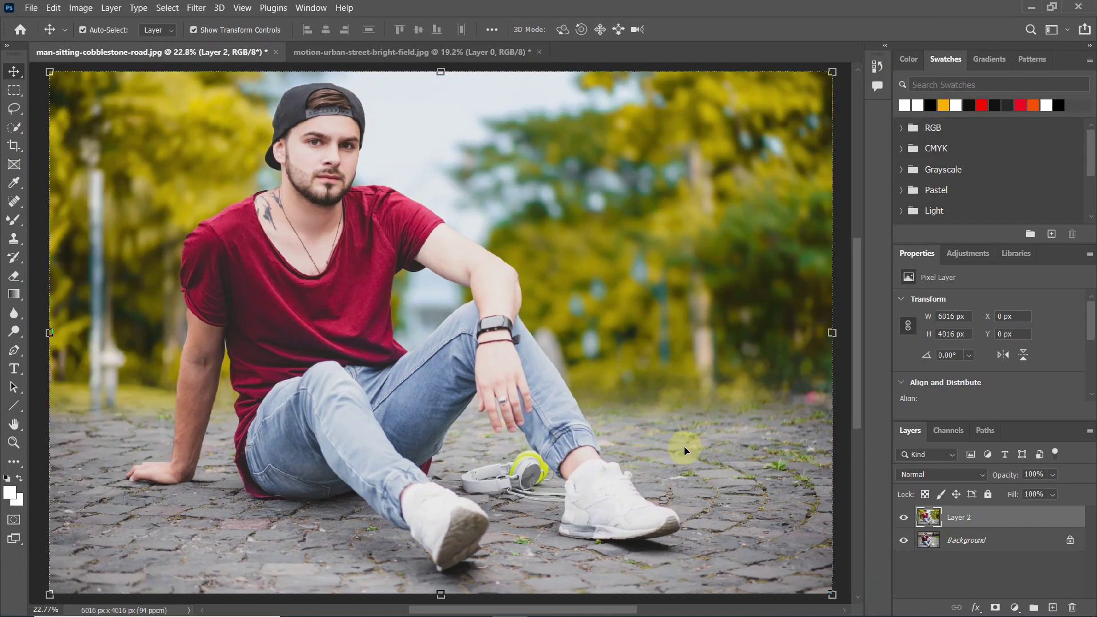
{"action": "left_click", "coordinate": [903, 518]}
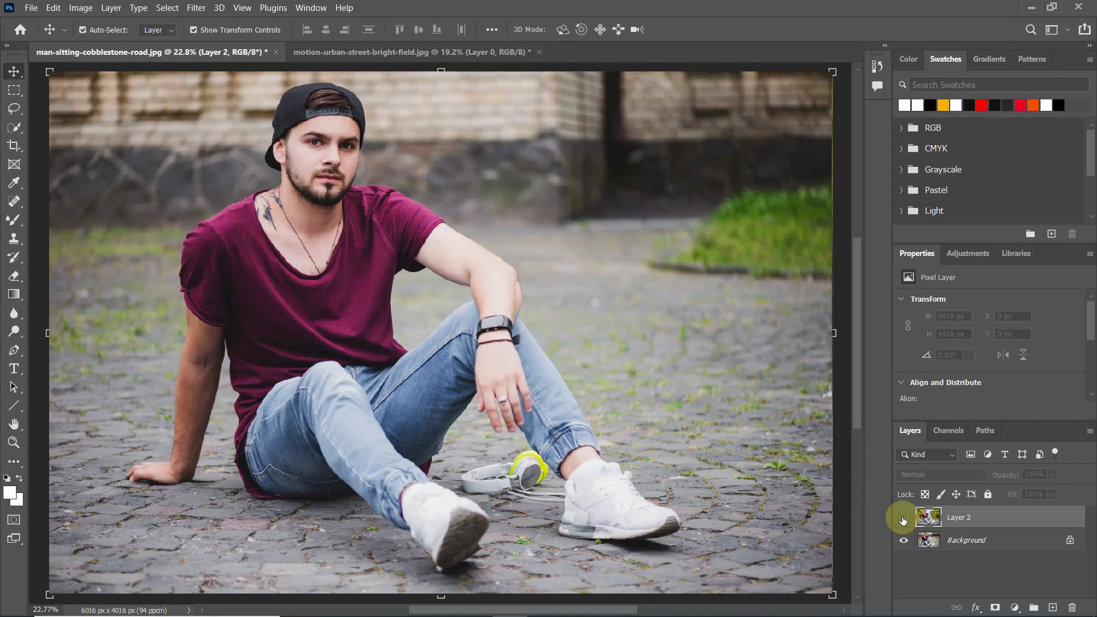
{"action": "left_click", "coordinate": [903, 519]}
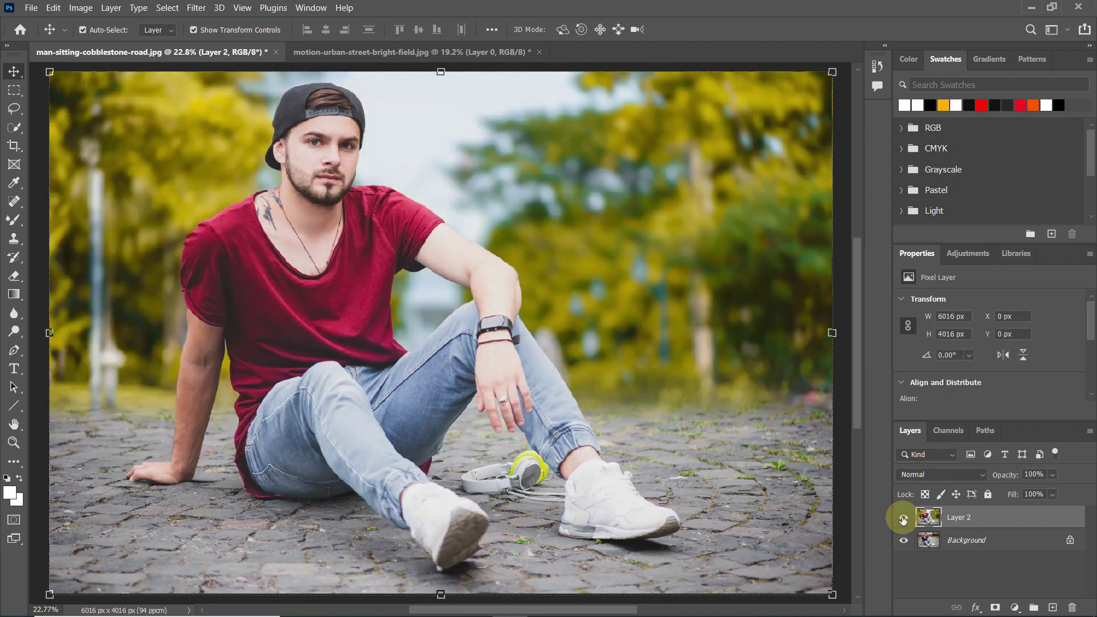